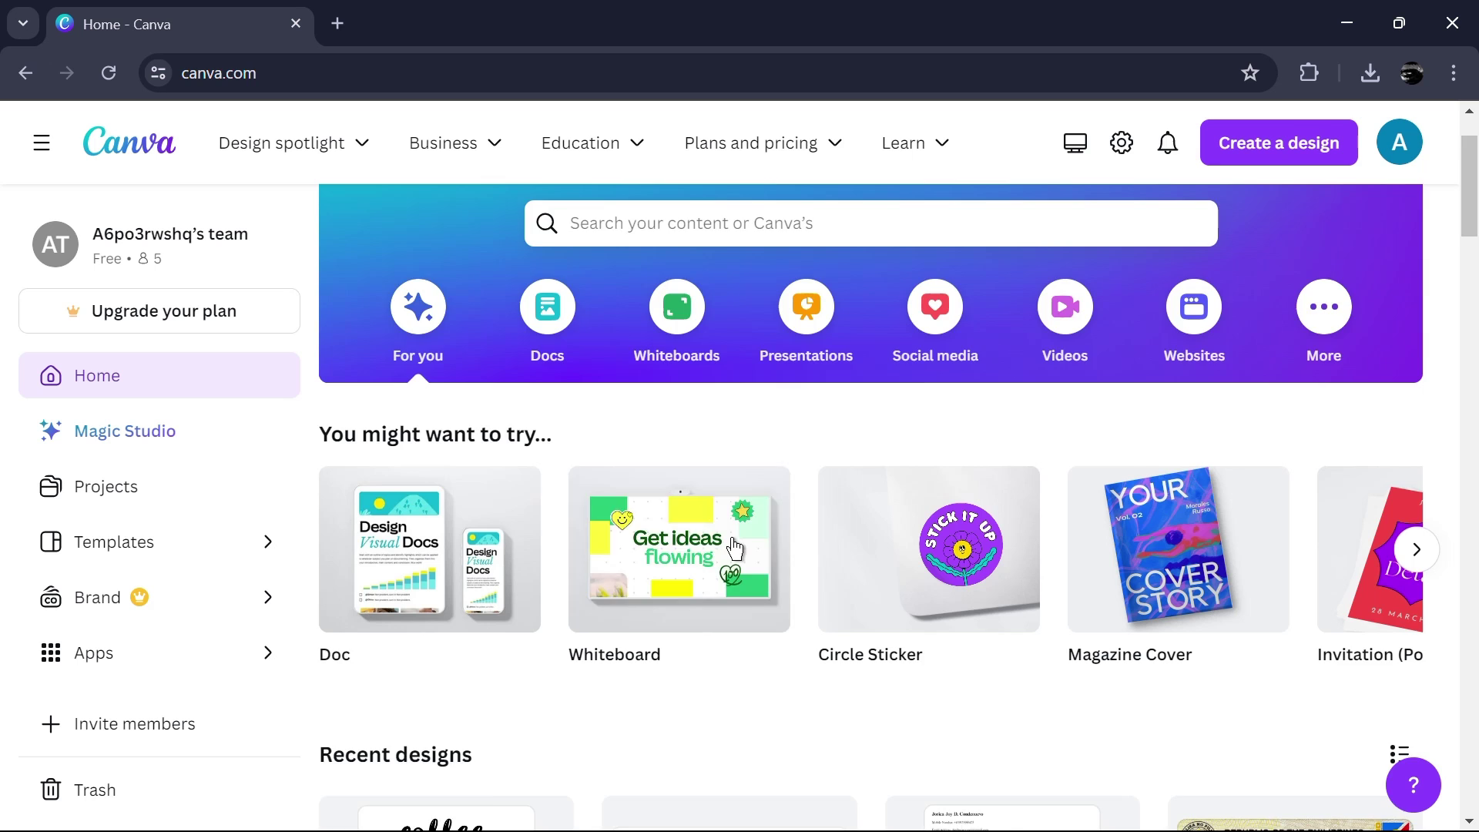
Step: Scroll back to the top of the Canva home page
{"action": "scroll", "coordinate": [732, 543], "scroll_direction": "up", "scroll_amount": 5}
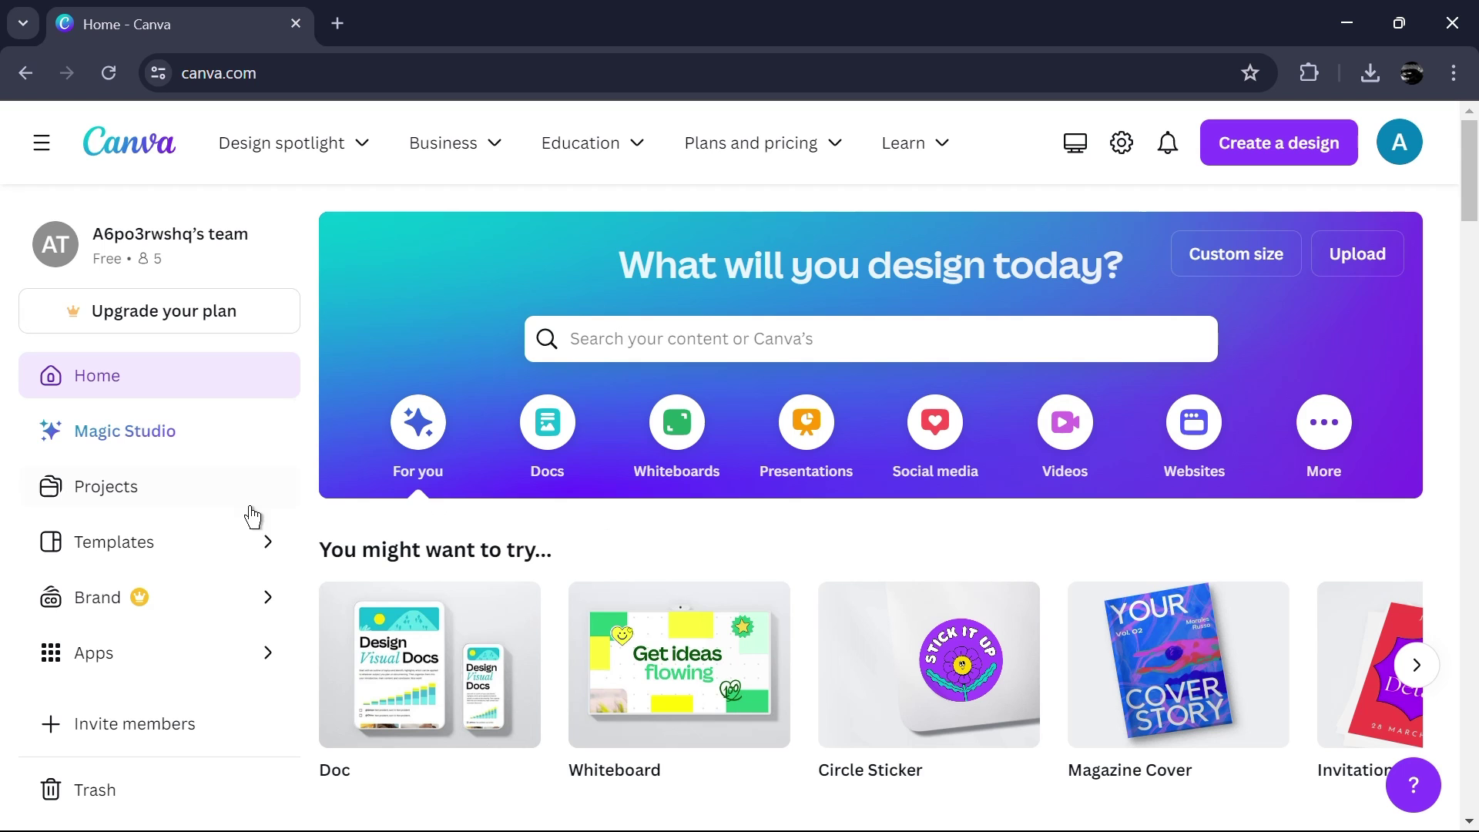
{"action": "left_click", "coordinate": [270, 542]}
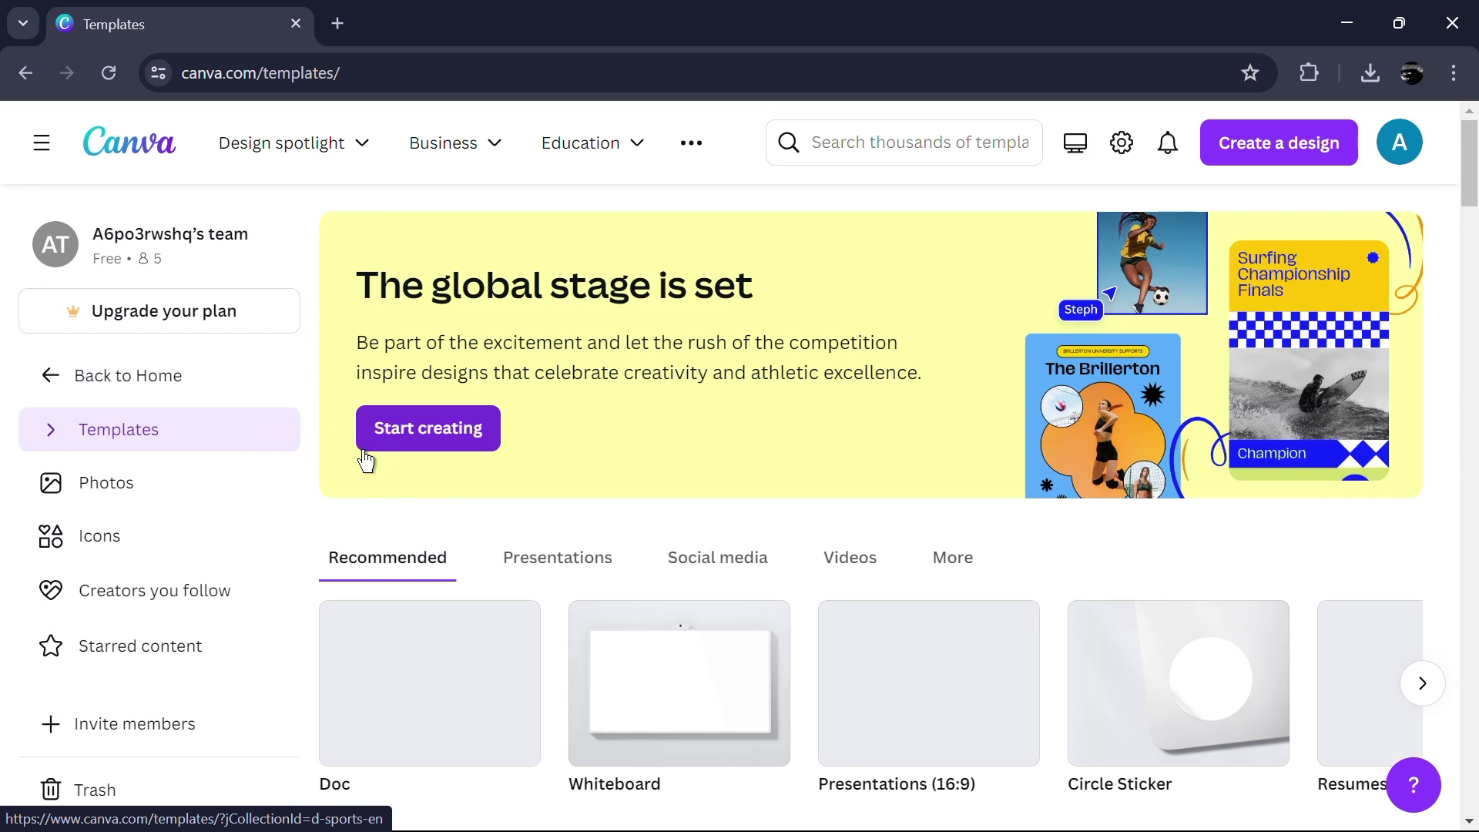
{"action": "scroll", "coordinate": [366, 460], "scroll_direction": "down", "scroll_amount": 6}
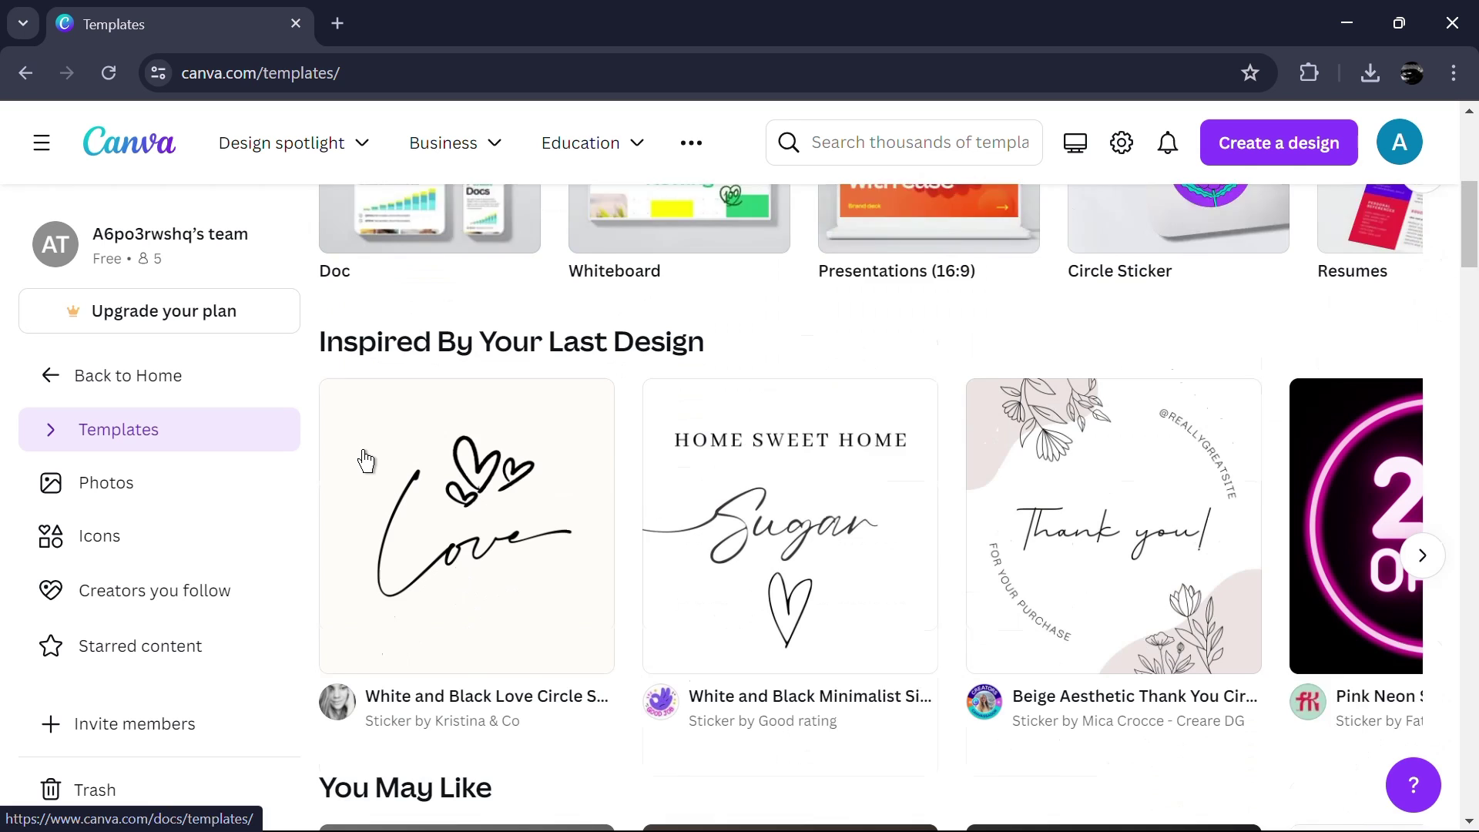
{"action": "scroll", "coordinate": [366, 460], "scroll_direction": "down", "scroll_amount": 4}
{"action": "scroll", "coordinate": [366, 461], "scroll_direction": "down", "scroll_amount": 4}
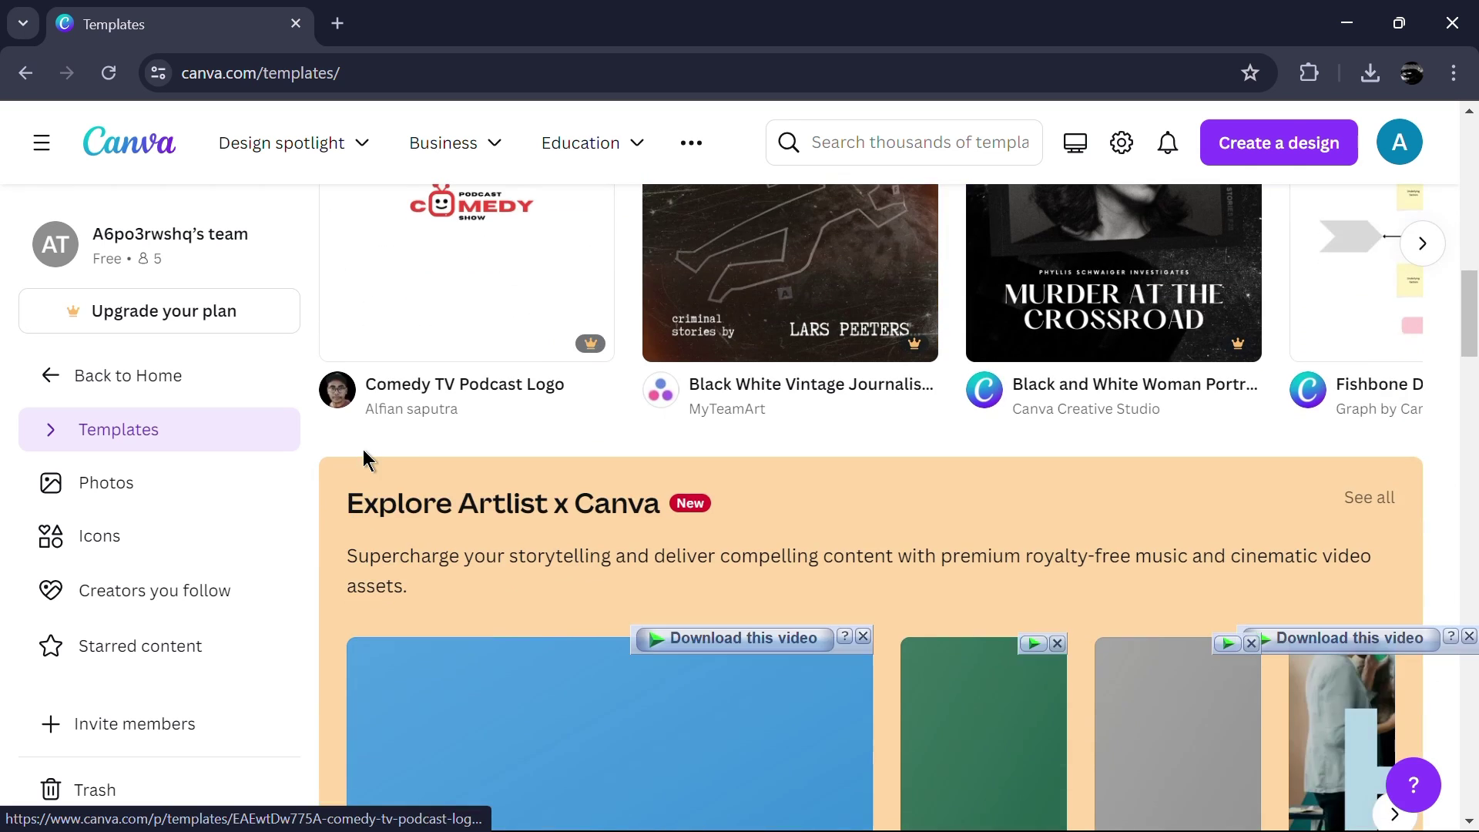
{"action": "scroll", "coordinate": [363, 450], "scroll_direction": "down", "scroll_amount": 4}
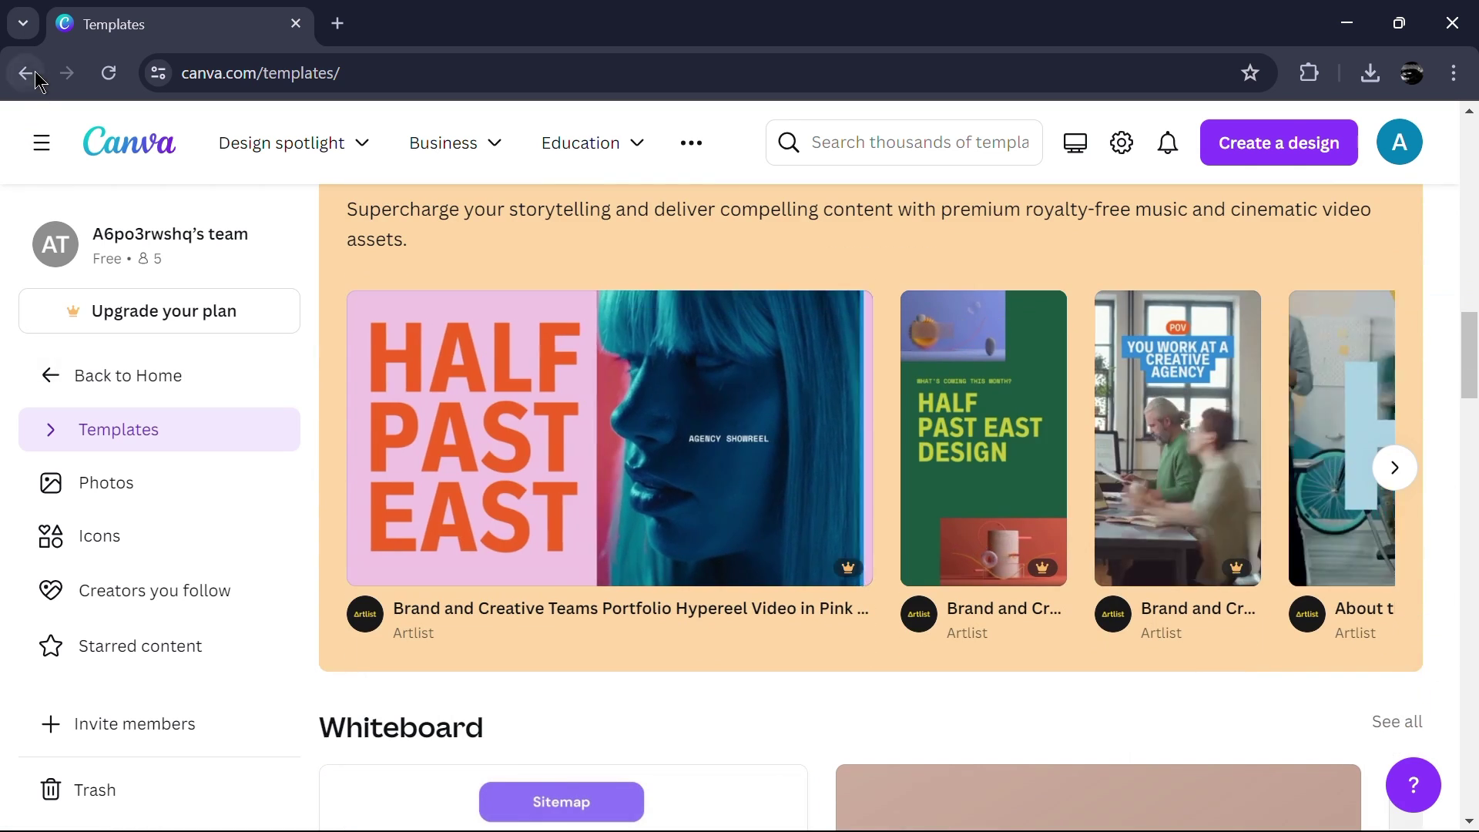
Step: Return to the Canva home page and scroll through its suggestions
{"action": "left_click", "coordinate": [36, 74]}
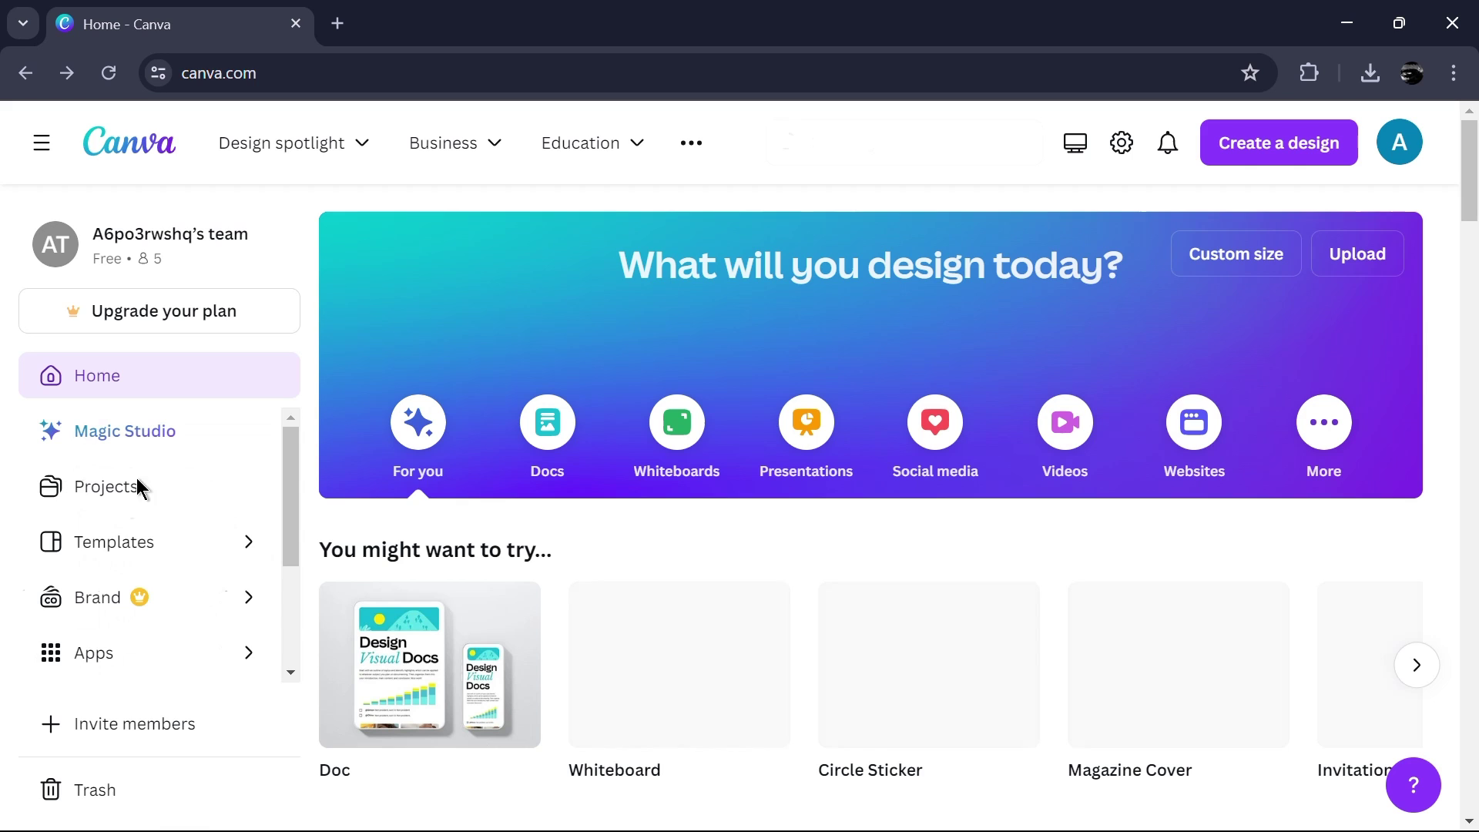
{"action": "scroll", "coordinate": [431, 520], "scroll_direction": "down", "scroll_amount": 3}
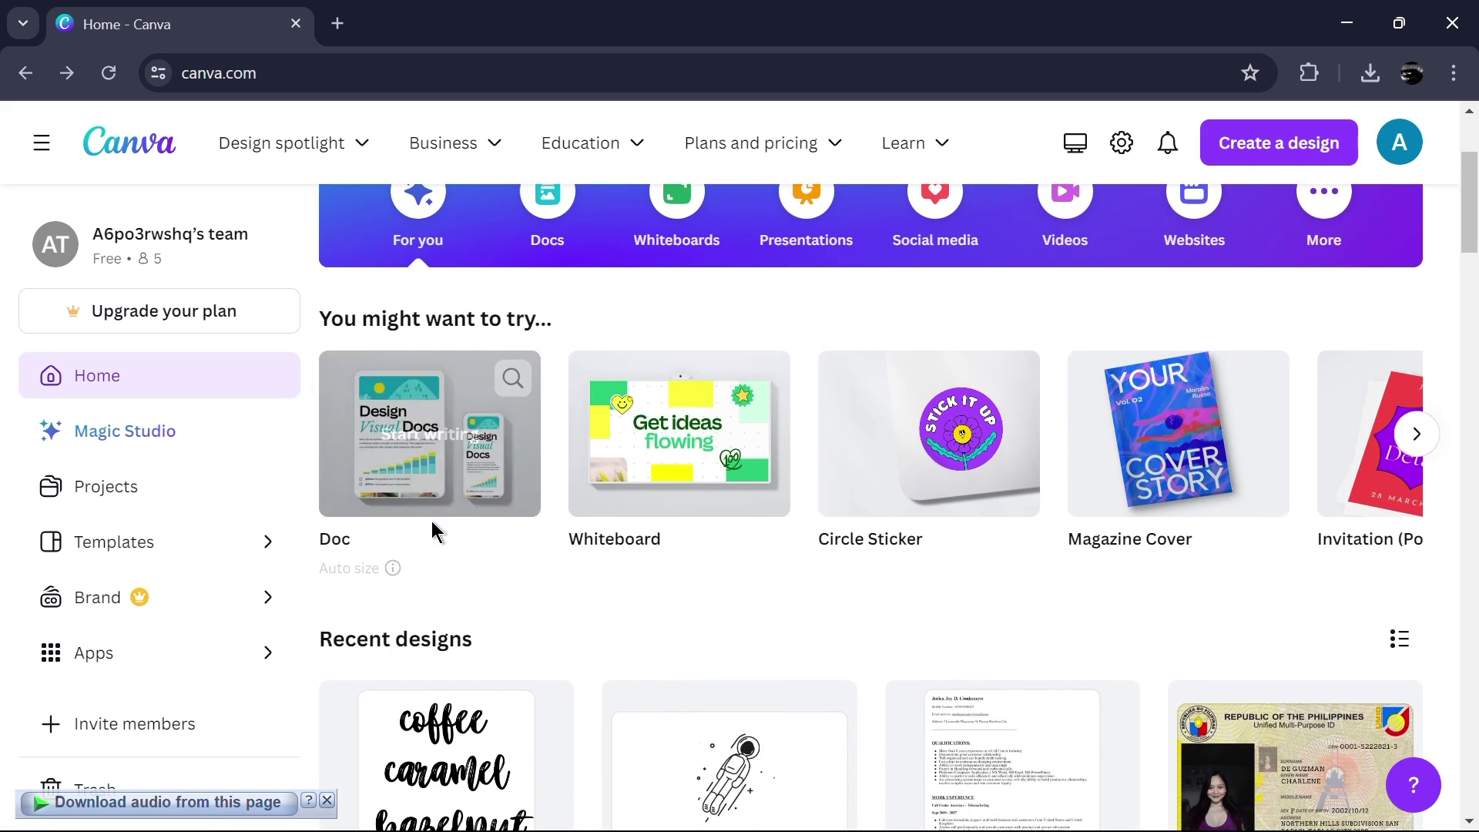
{"action": "scroll", "coordinate": [432, 524], "scroll_direction": "down", "scroll_amount": 20}
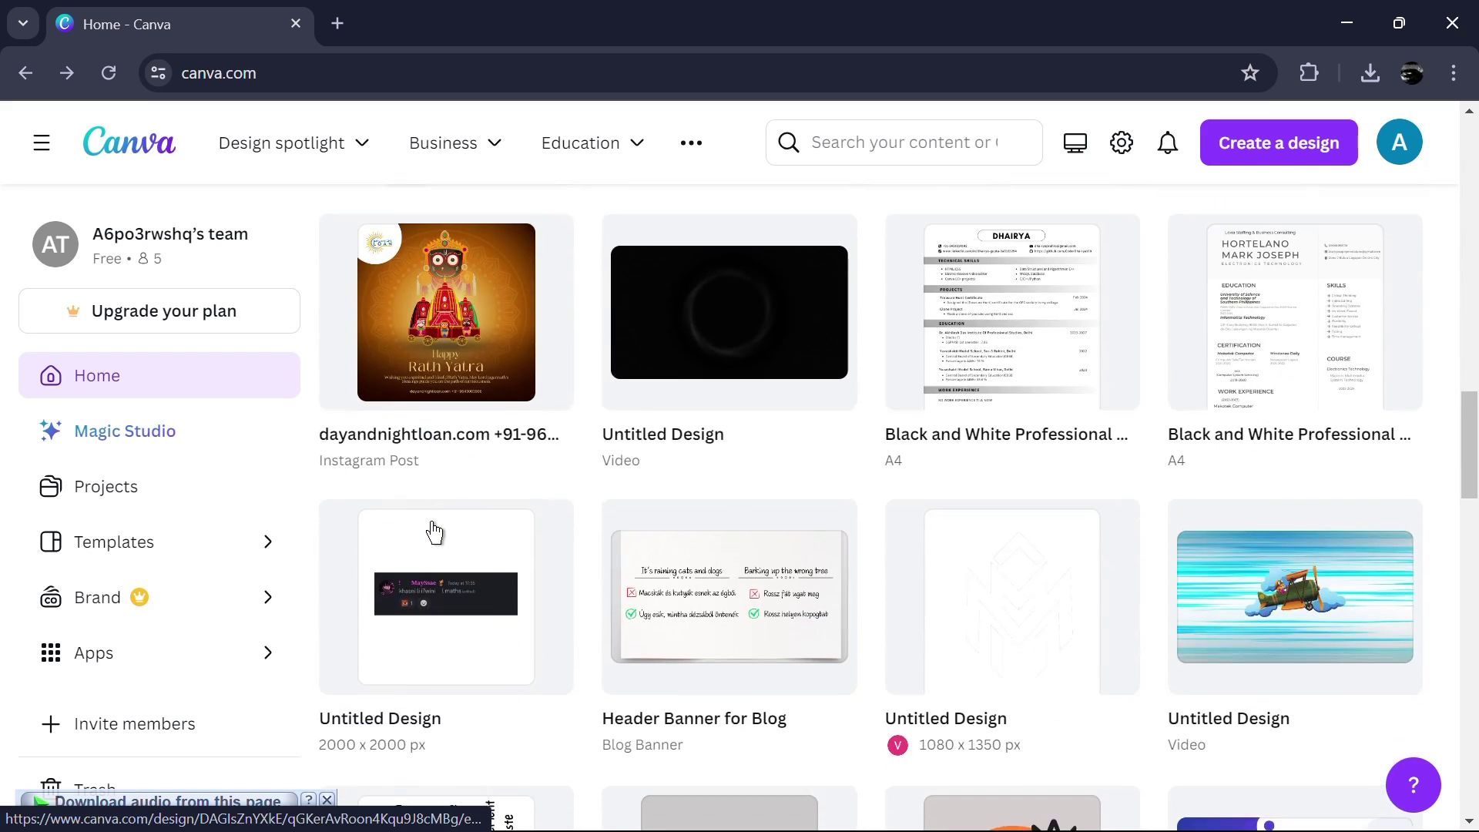
{"action": "scroll", "coordinate": [433, 532], "scroll_direction": "up", "scroll_amount": 20}
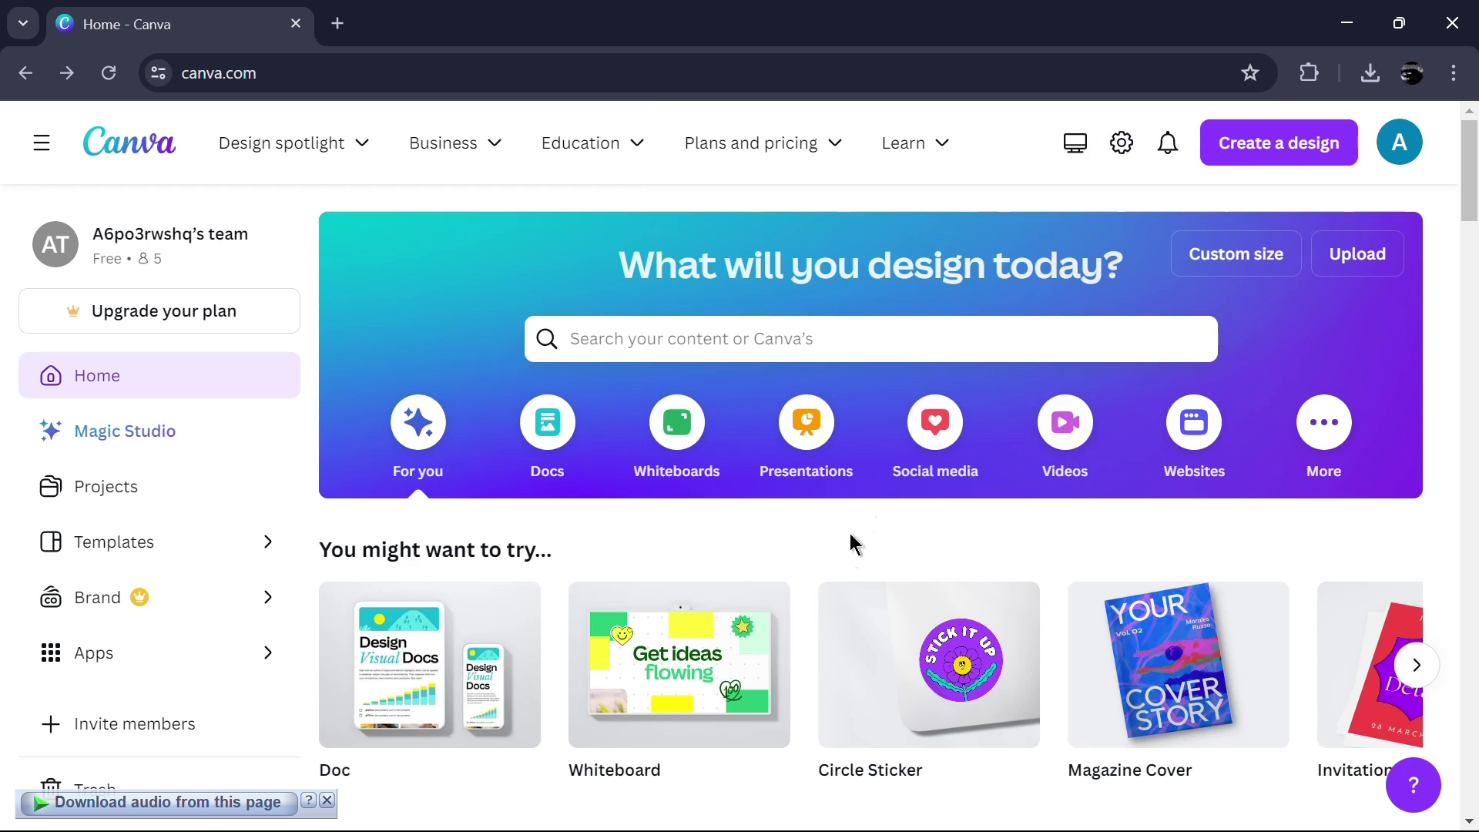
Step: Browse the Videos and Whiteboards design suggestions, then bring up the Create a design list
{"action": "left_click", "coordinate": [1064, 424]}
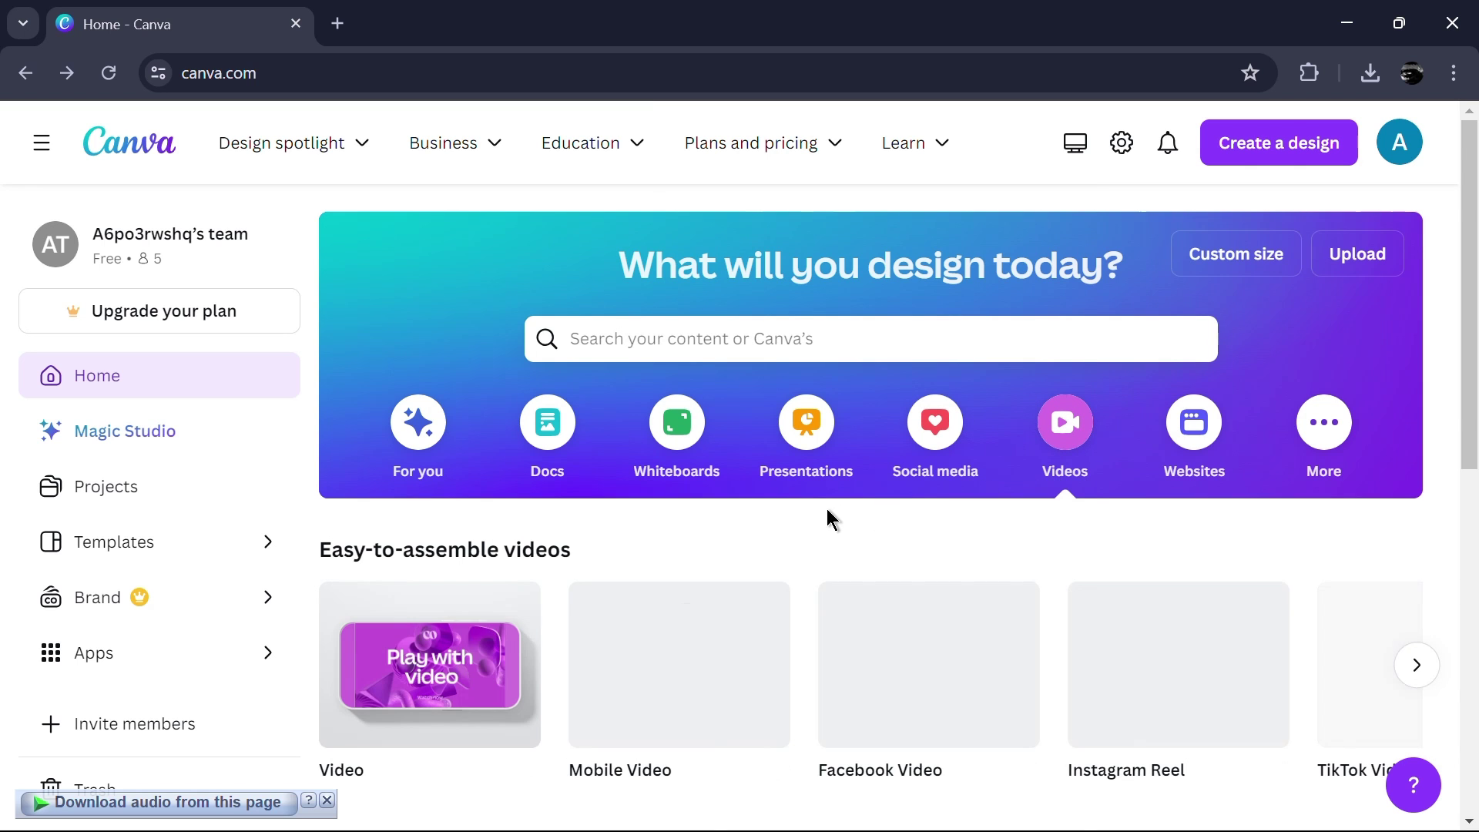
{"action": "scroll", "coordinate": [826, 508], "scroll_direction": "down", "scroll_amount": 5}
{"action": "scroll", "coordinate": [826, 508], "scroll_direction": "up", "scroll_amount": 5}
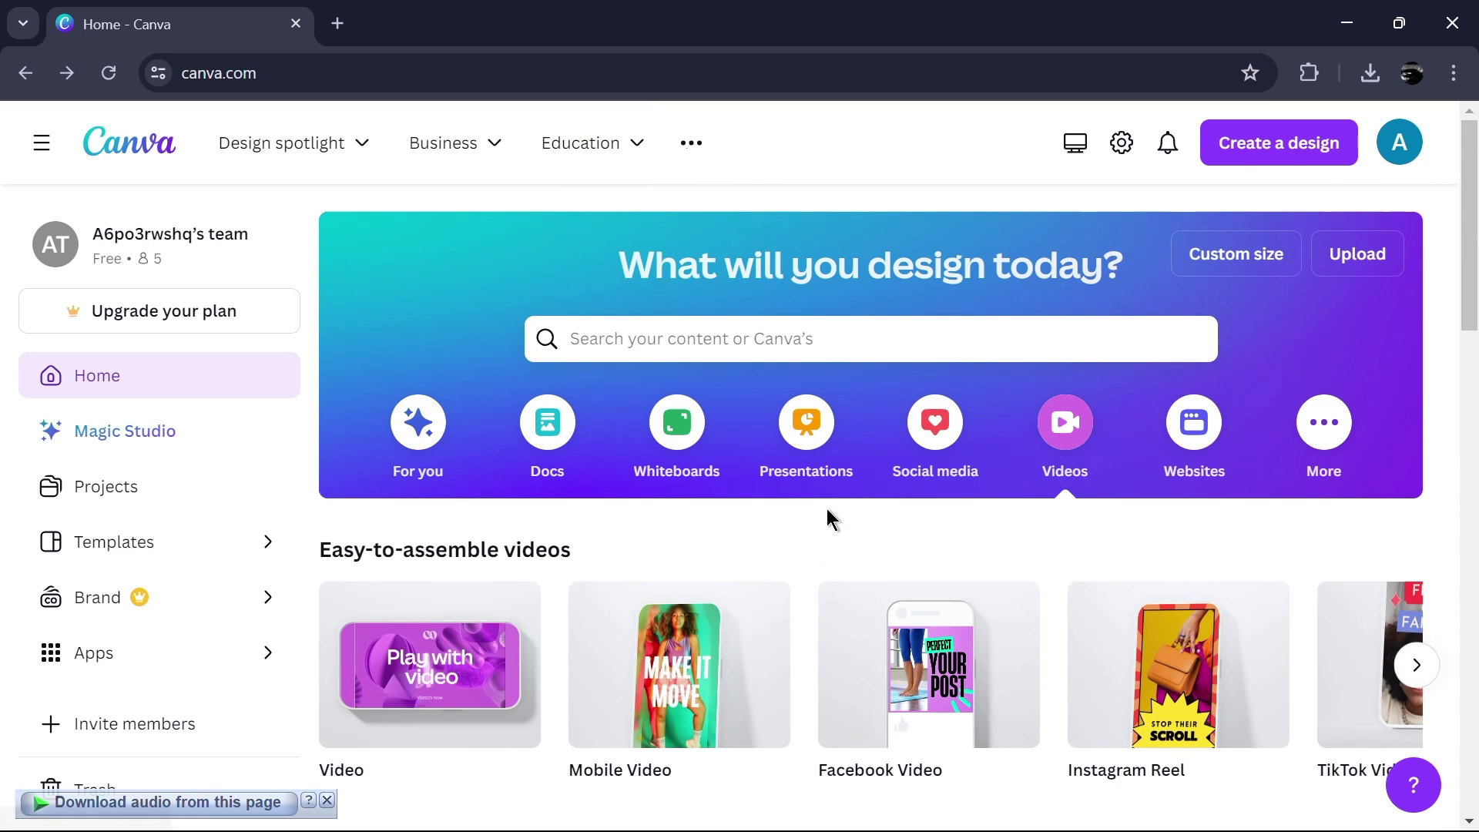
{"action": "scroll", "coordinate": [826, 508], "scroll_direction": "down", "scroll_amount": 1}
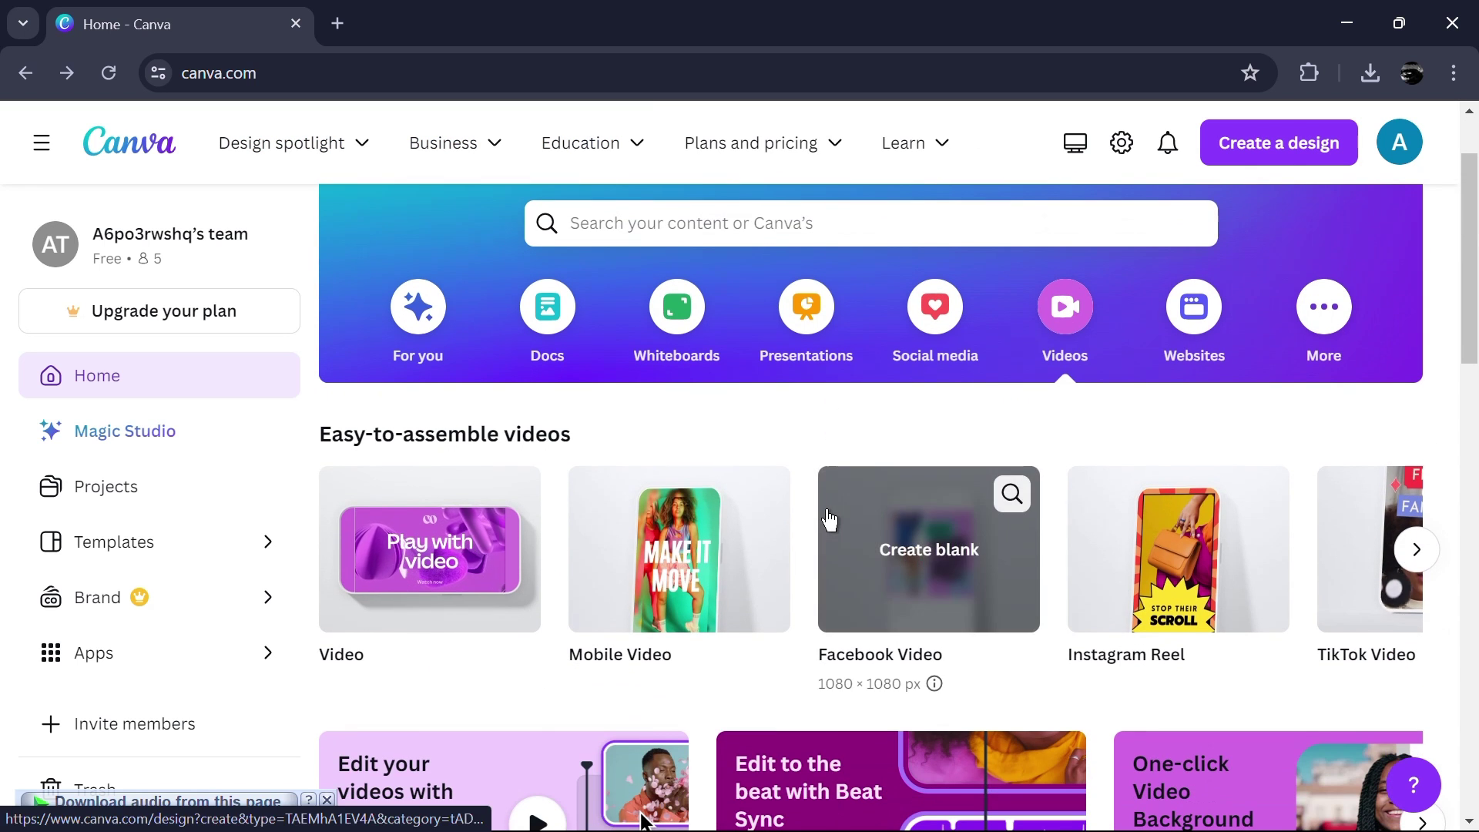
{"action": "left_click", "coordinate": [688, 331]}
{"action": "left_click", "coordinate": [1302, 157]}
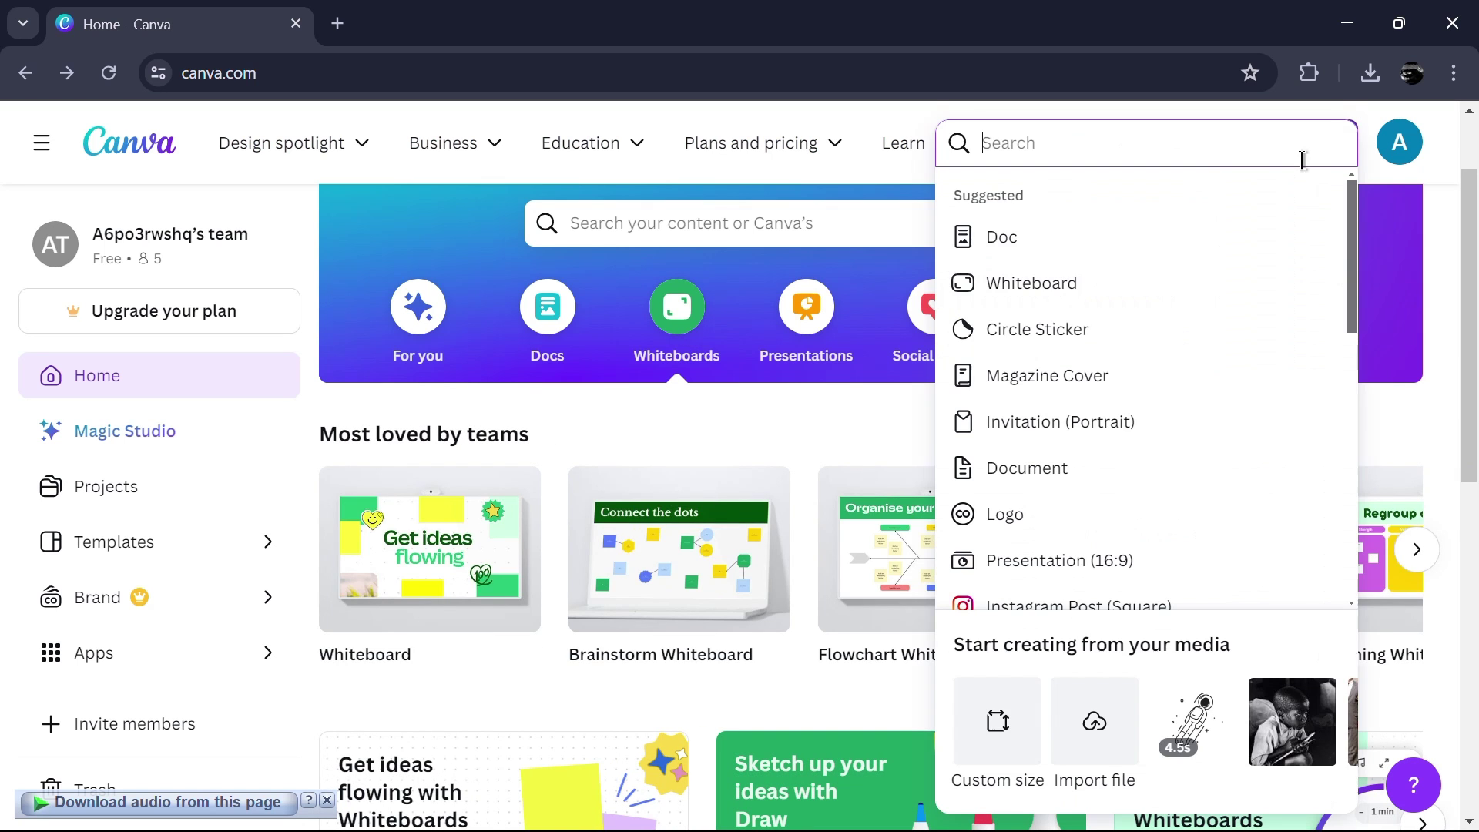
Step: Create a blank Whiteboard design, browse its Elements panel, then show the Whiteboard templates
{"action": "left_click", "coordinate": [1294, 284]}
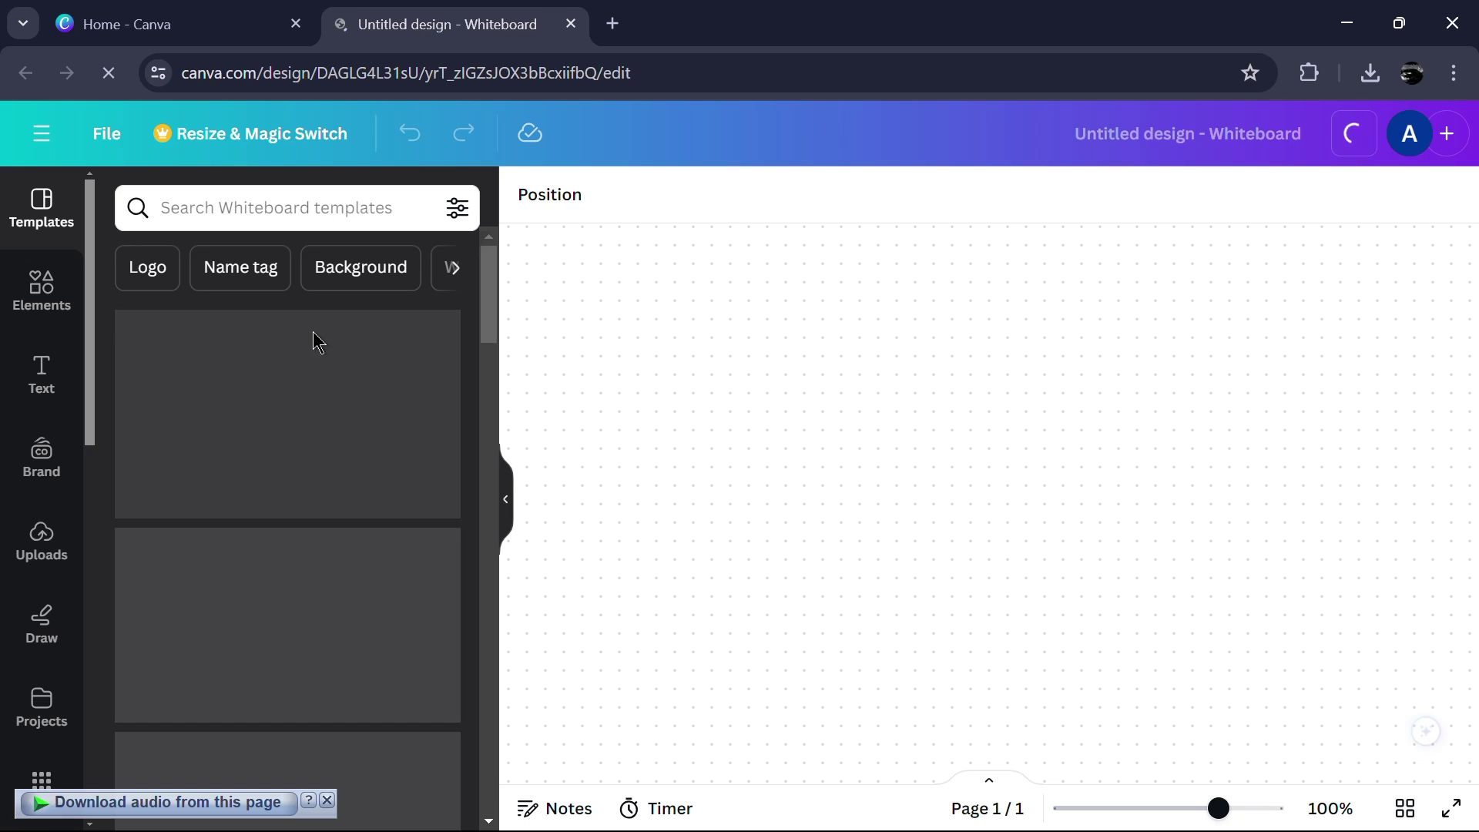
{"action": "scroll", "coordinate": [231, 382], "scroll_direction": "down", "scroll_amount": 5}
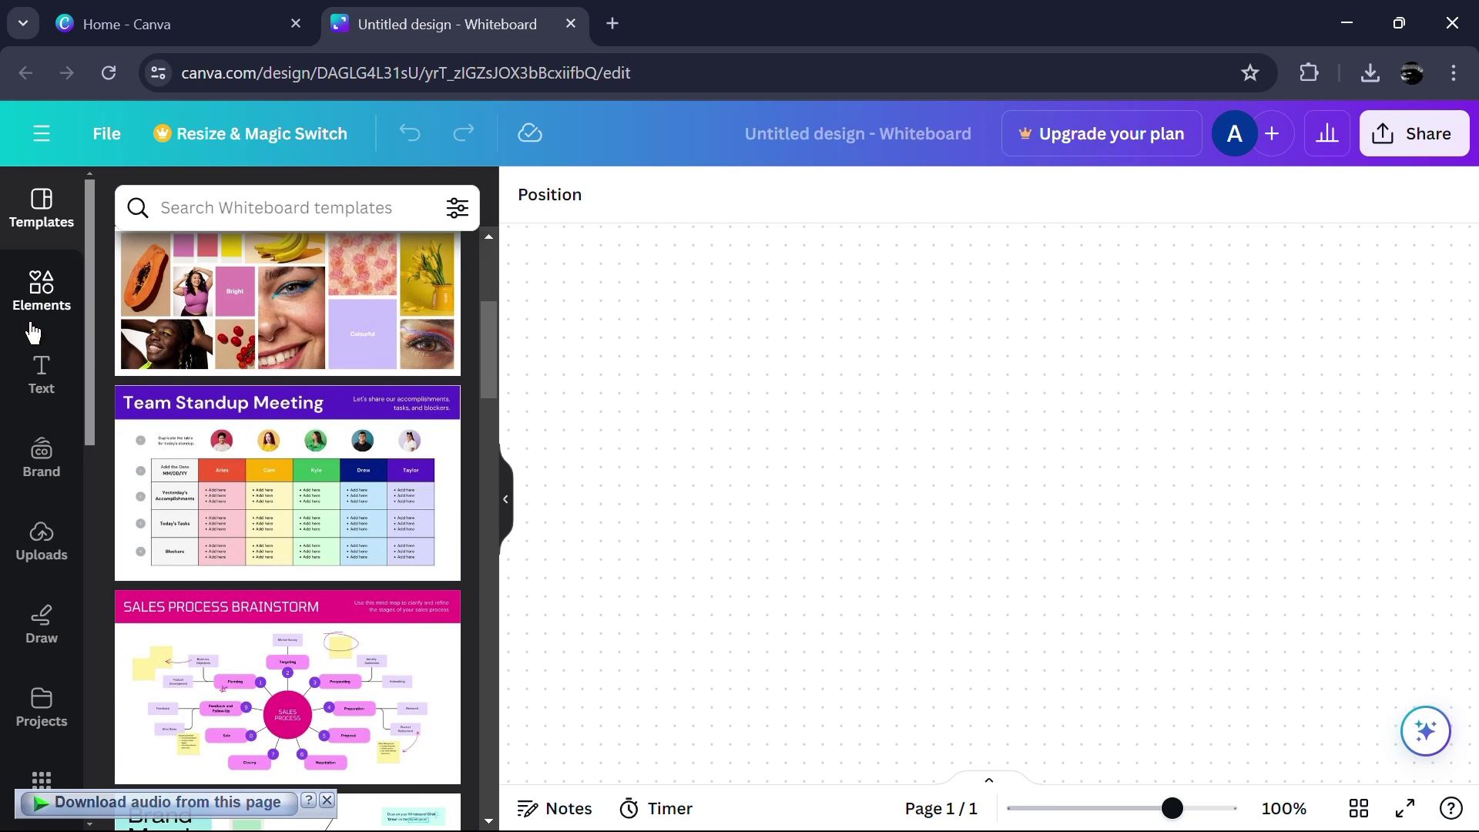
{"action": "left_click", "coordinate": [37, 291]}
{"action": "scroll", "coordinate": [264, 406], "scroll_direction": "down", "scroll_amount": 5}
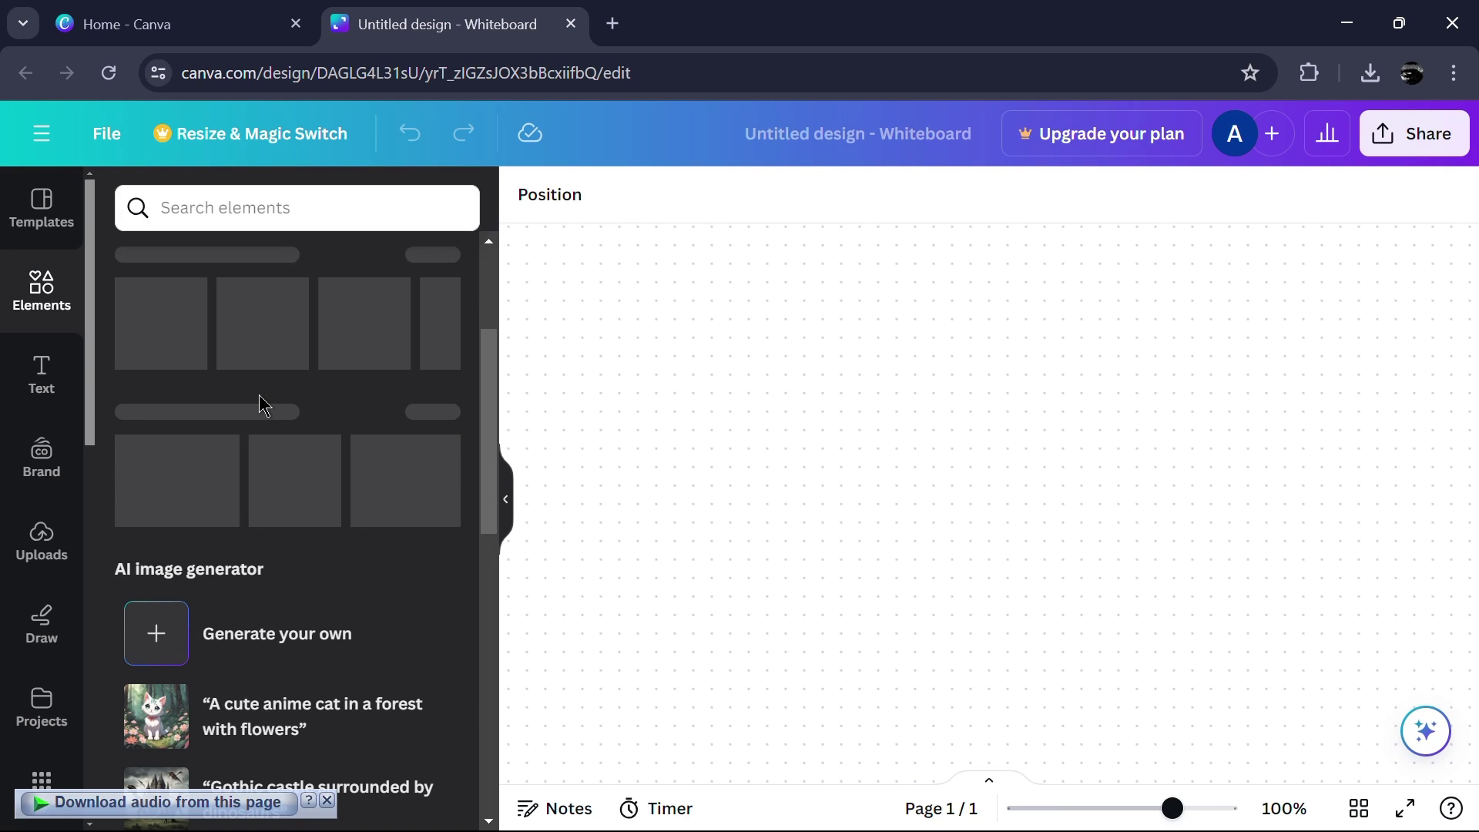
{"action": "scroll", "coordinate": [264, 406], "scroll_direction": "up", "scroll_amount": 4}
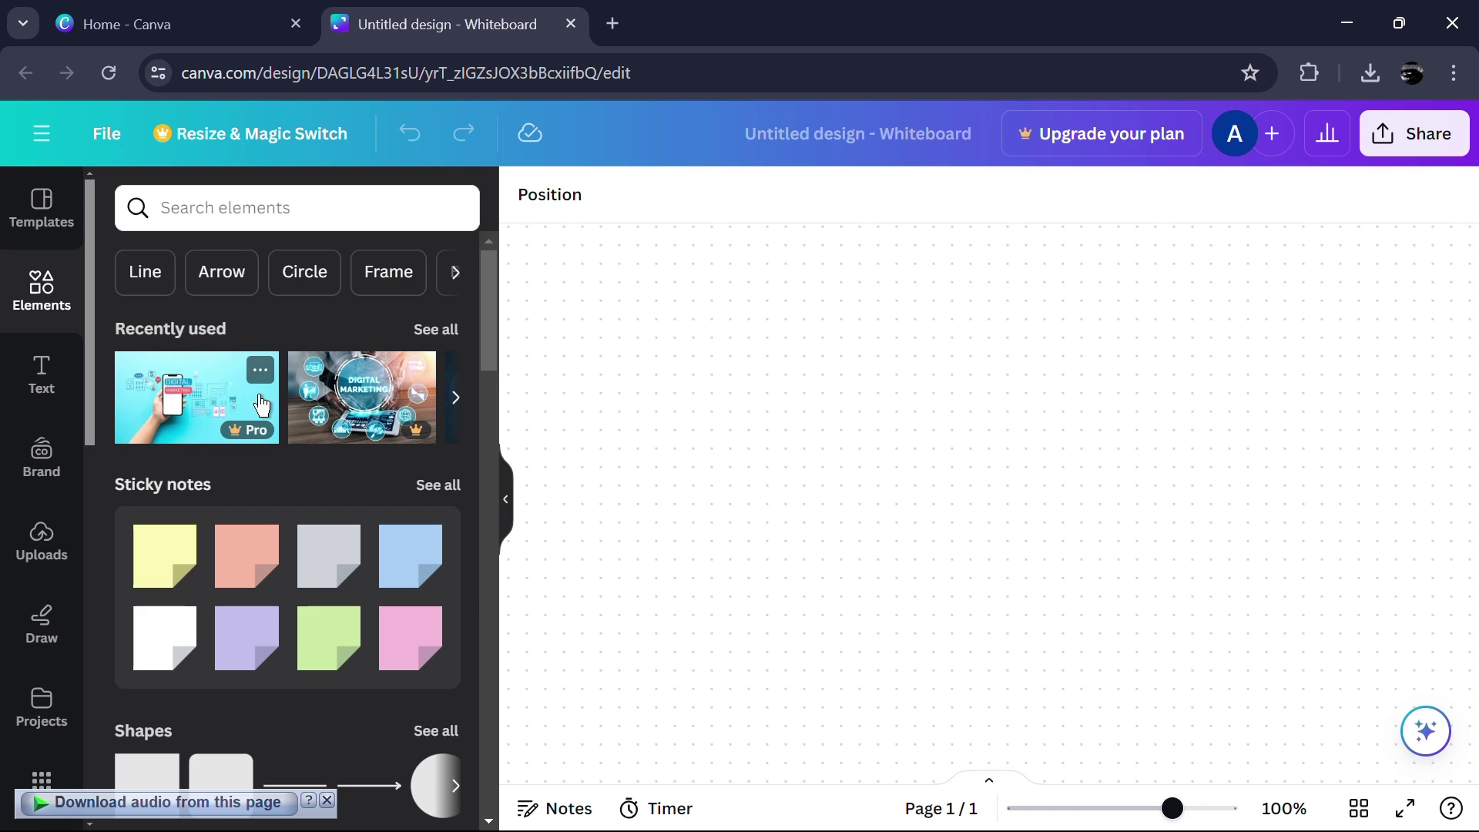
{"action": "scroll", "coordinate": [260, 404], "scroll_direction": "down", "scroll_amount": 2}
{"action": "scroll", "coordinate": [154, 417], "scroll_direction": "down", "scroll_amount": 5}
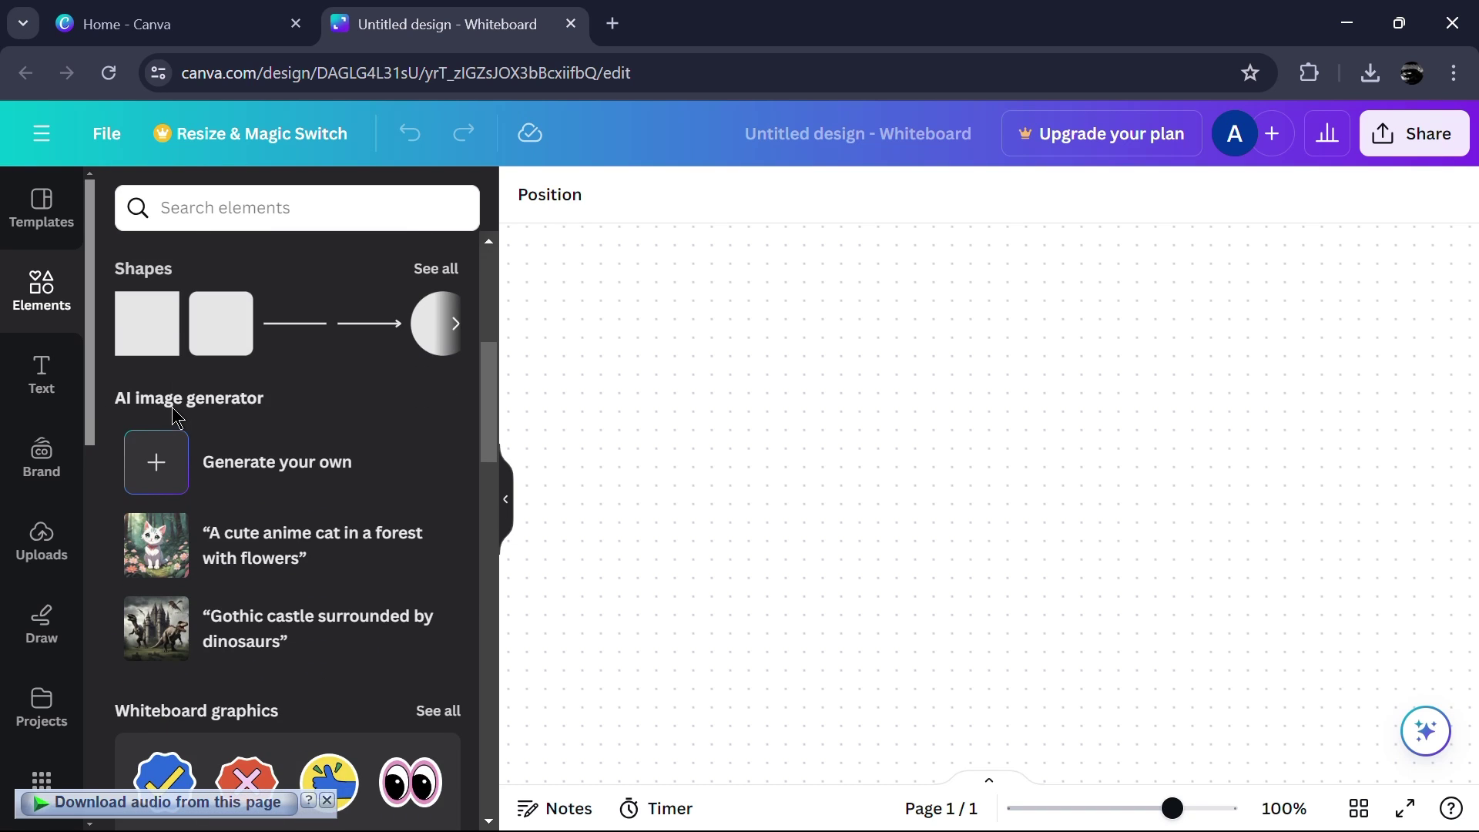
{"action": "scroll", "coordinate": [177, 417], "scroll_direction": "down", "scroll_amount": 15}
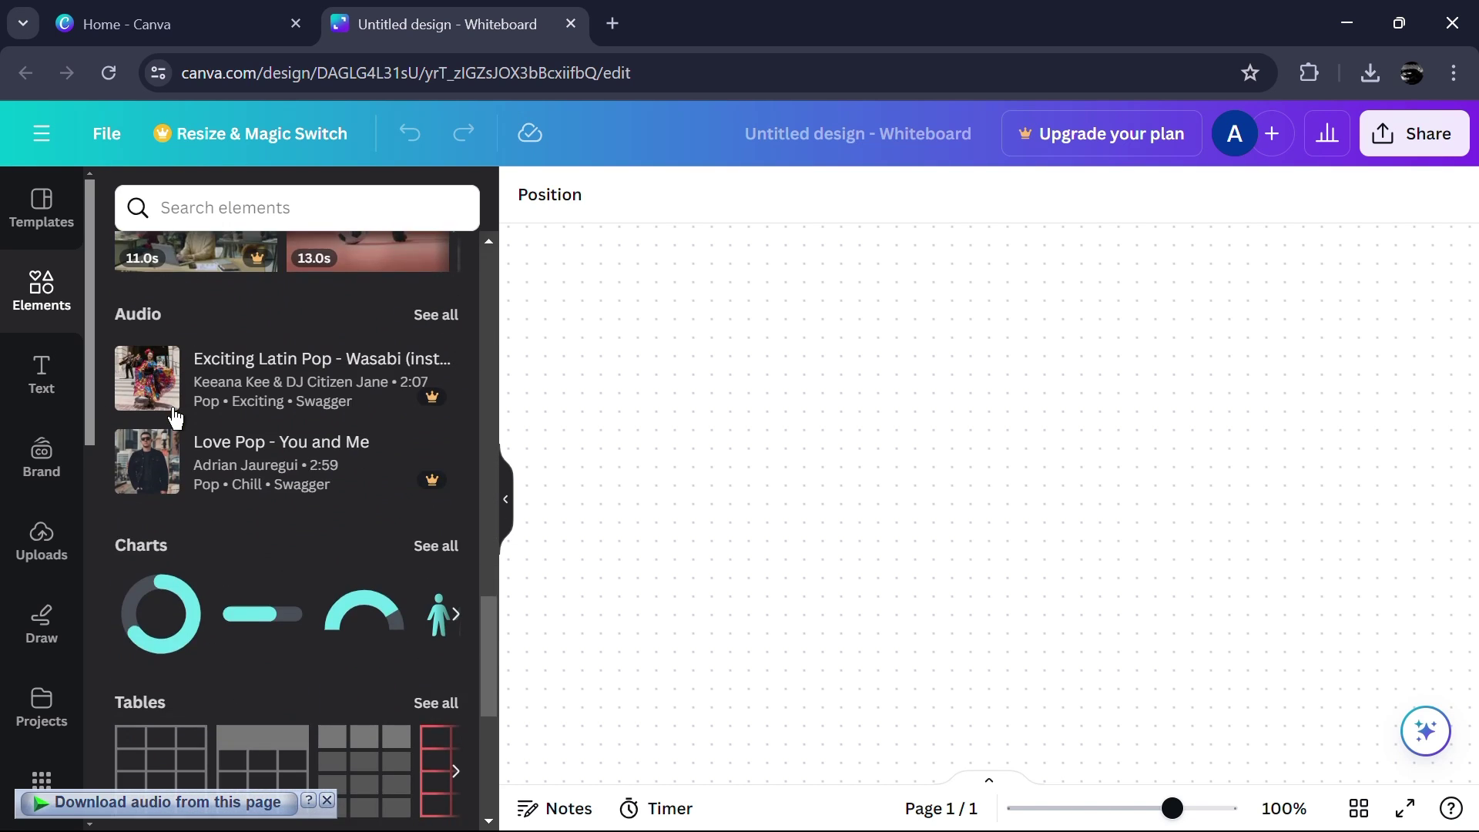
{"action": "scroll", "coordinate": [176, 417], "scroll_direction": "up", "scroll_amount": 20}
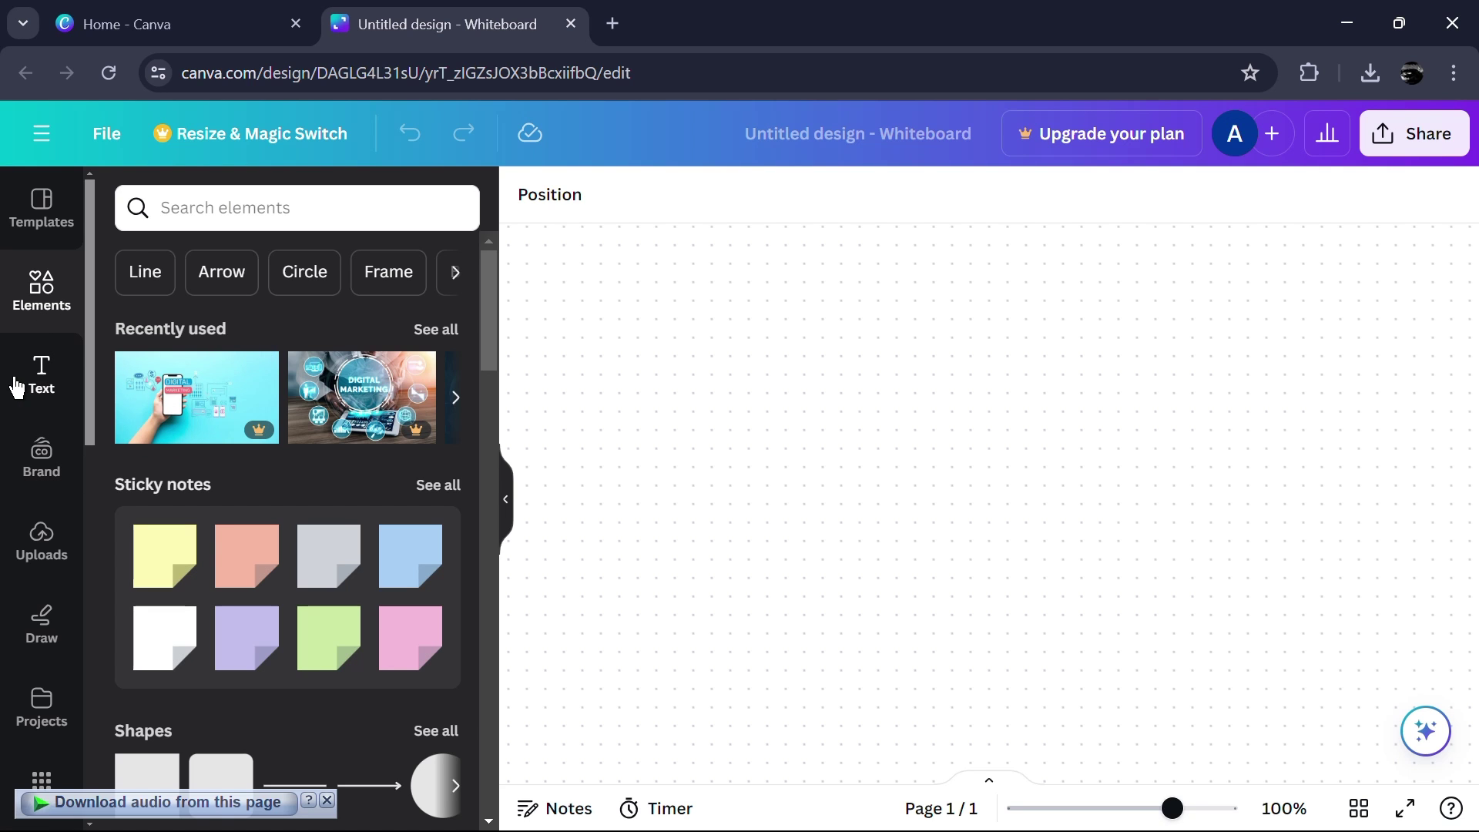
{"action": "left_click", "coordinate": [58, 196]}
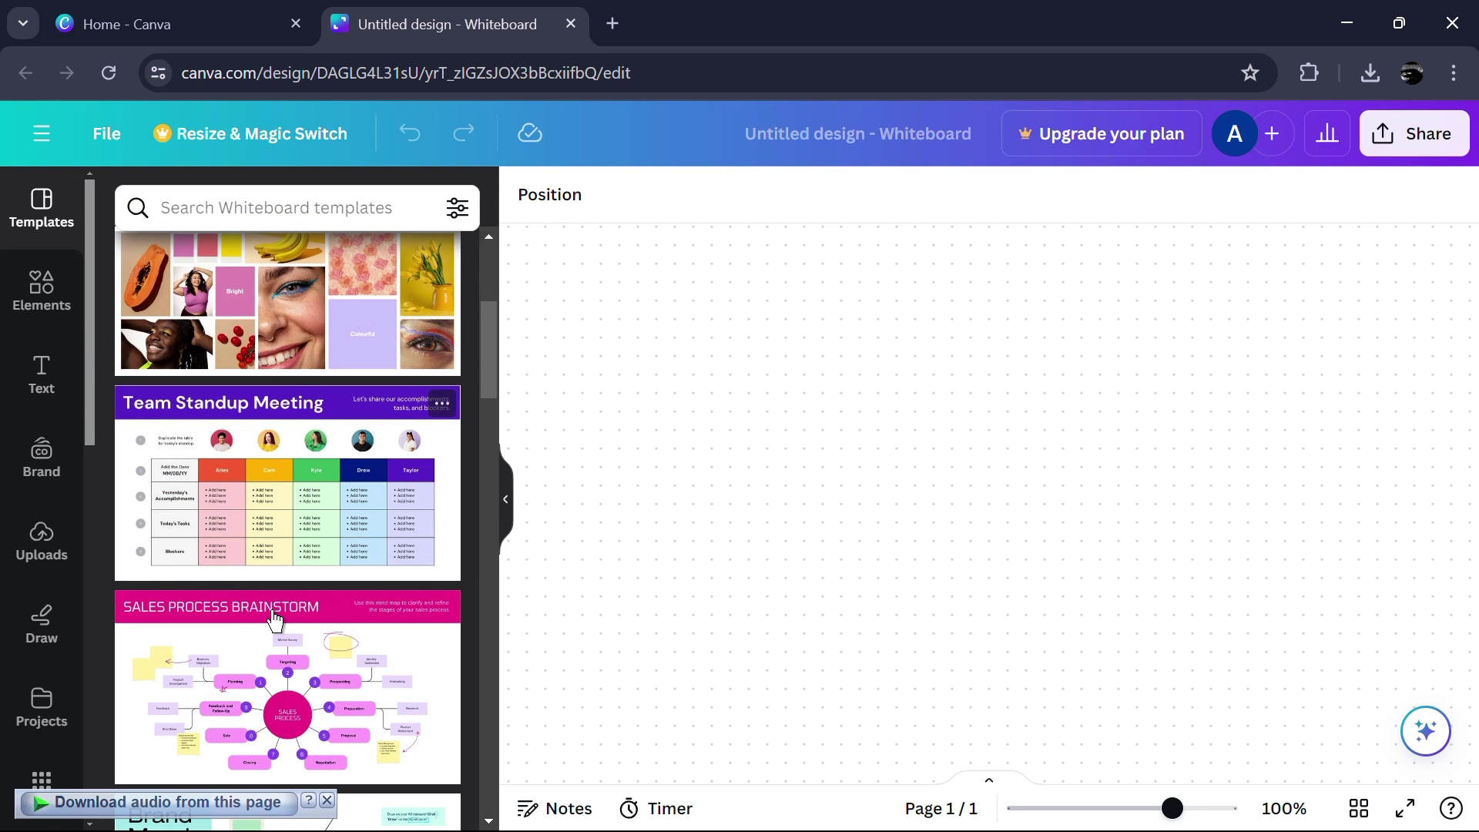
Step: Lengthen the mobile video's first page from 5 to 9 seconds and check the Notes panel
{"action": "left_click", "coordinate": [44, 306]}
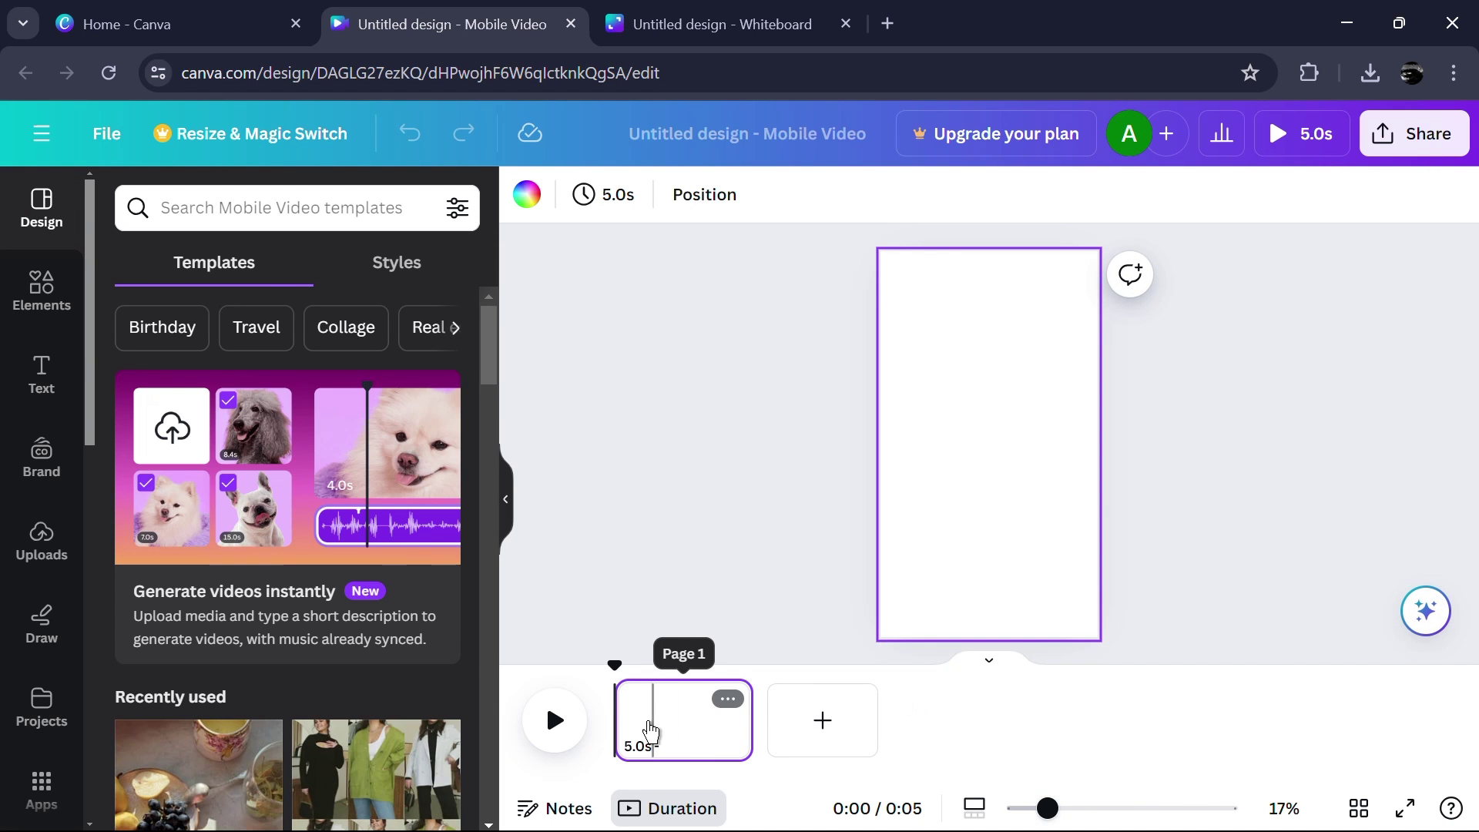
{"action": "left_click_drag", "start_coordinate": [742, 717], "coordinate": [865, 716]}
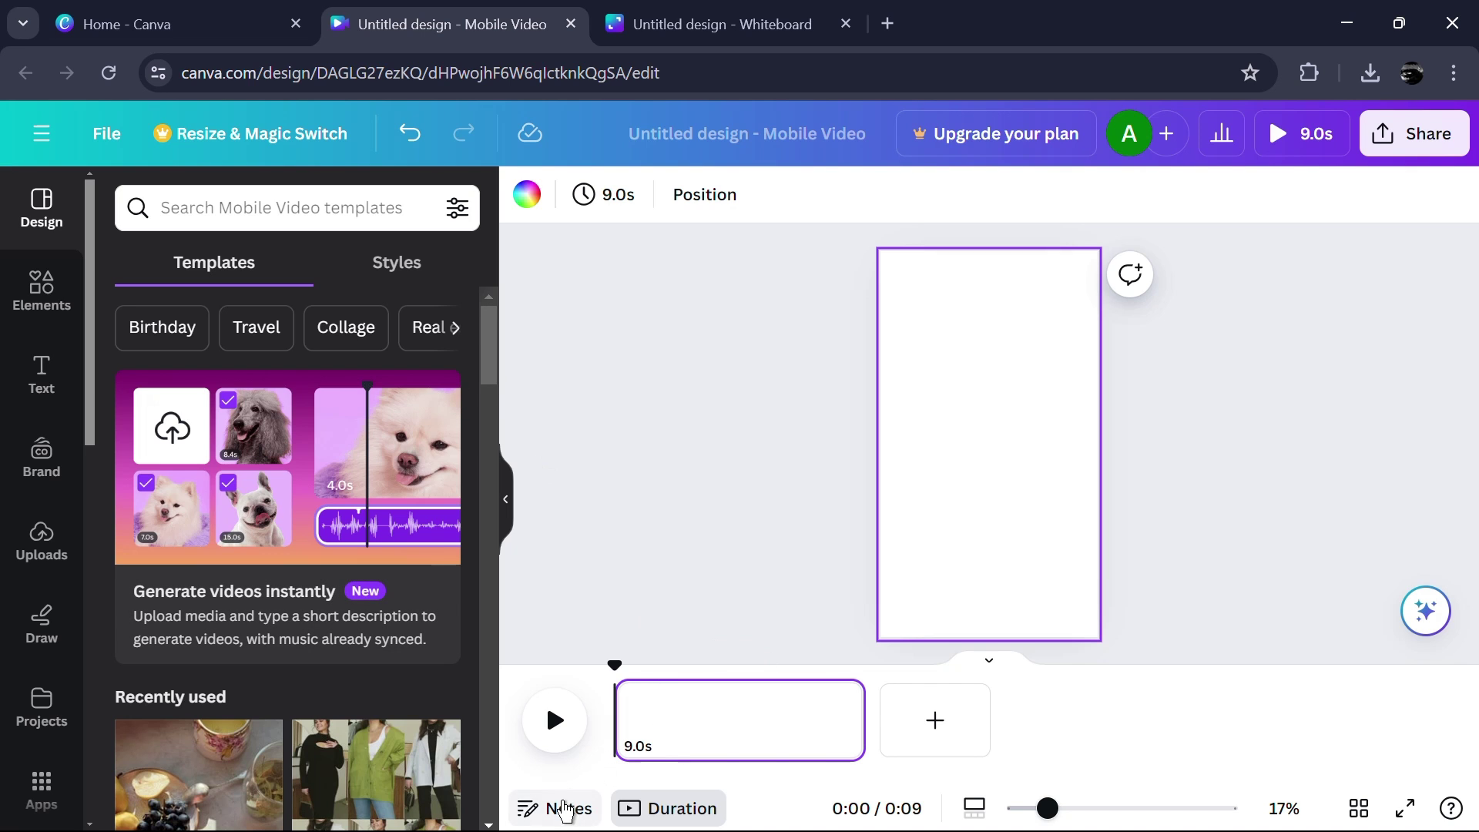
{"action": "left_click", "coordinate": [568, 811]}
{"action": "left_click", "coordinate": [570, 817]}
Step: Toggle the page overview and add a second 5-second page
{"action": "left_click", "coordinate": [659, 816]}
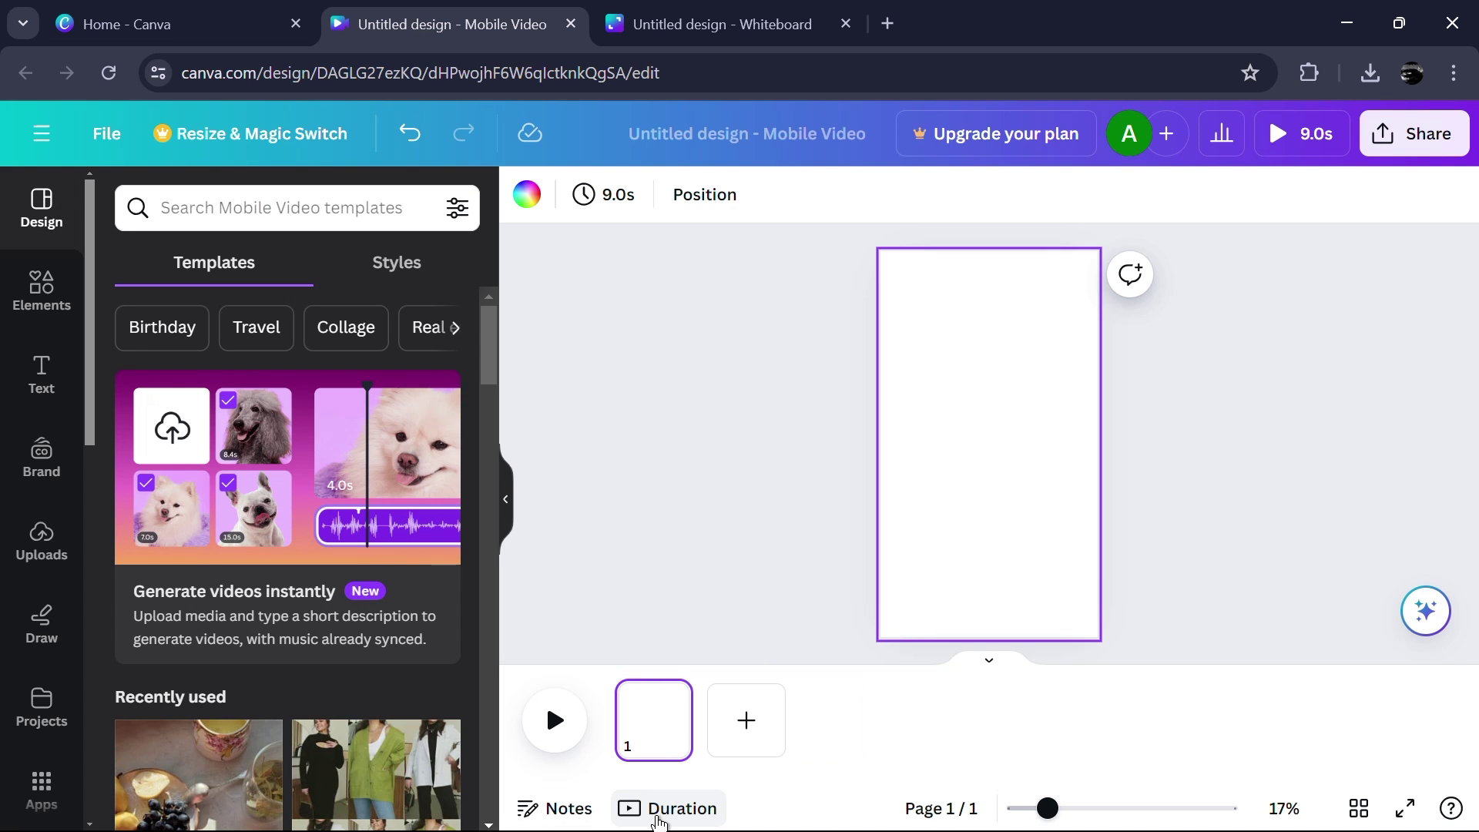
{"action": "left_click", "coordinate": [658, 818]}
{"action": "left_click", "coordinate": [934, 720]}
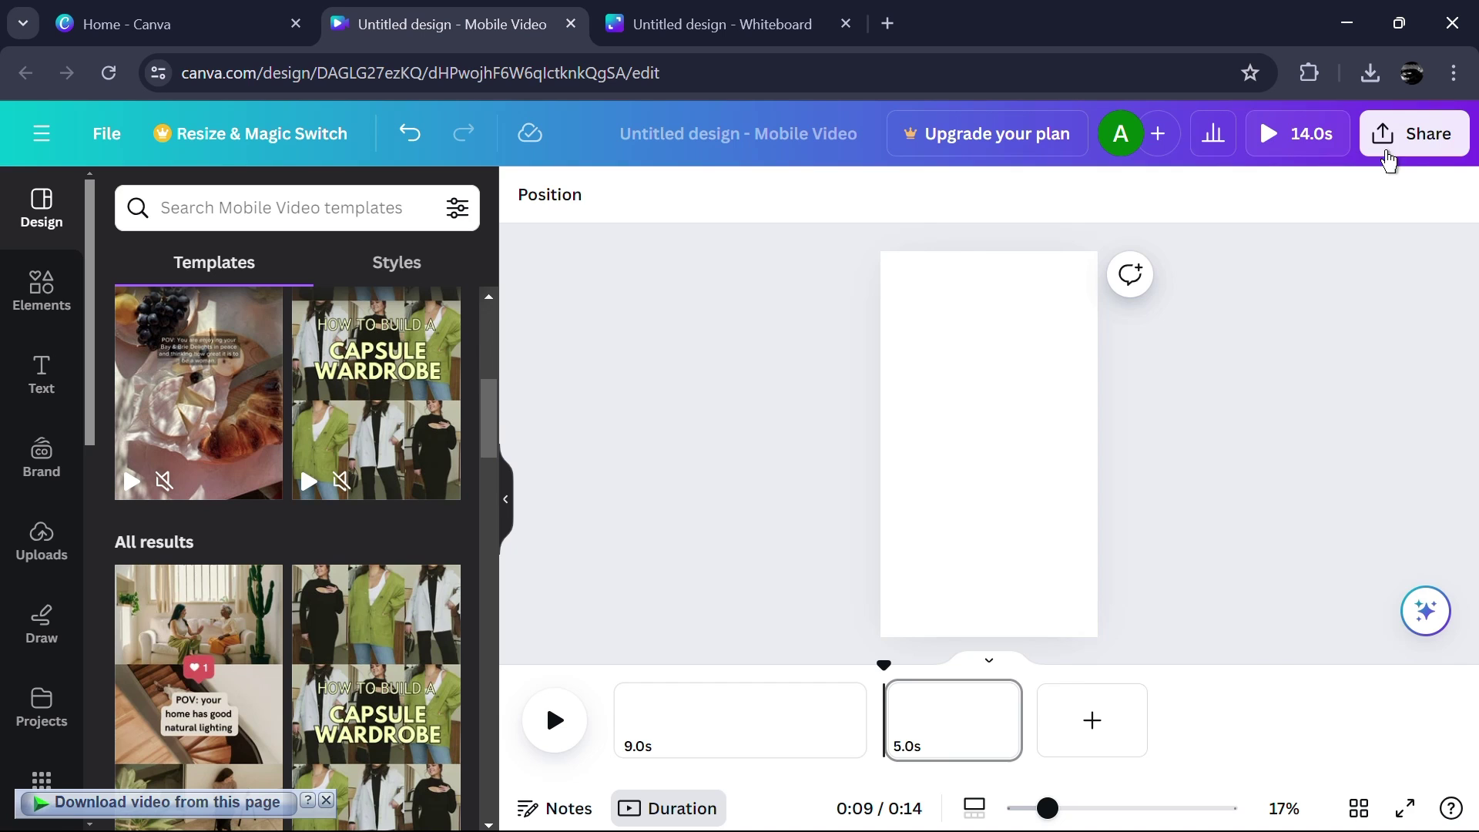
Step: Look through the mobile video's Share options
{"action": "left_click", "coordinate": [1416, 135]}
{"action": "scroll", "coordinate": [1140, 466], "scroll_direction": "down", "scroll_amount": 2}
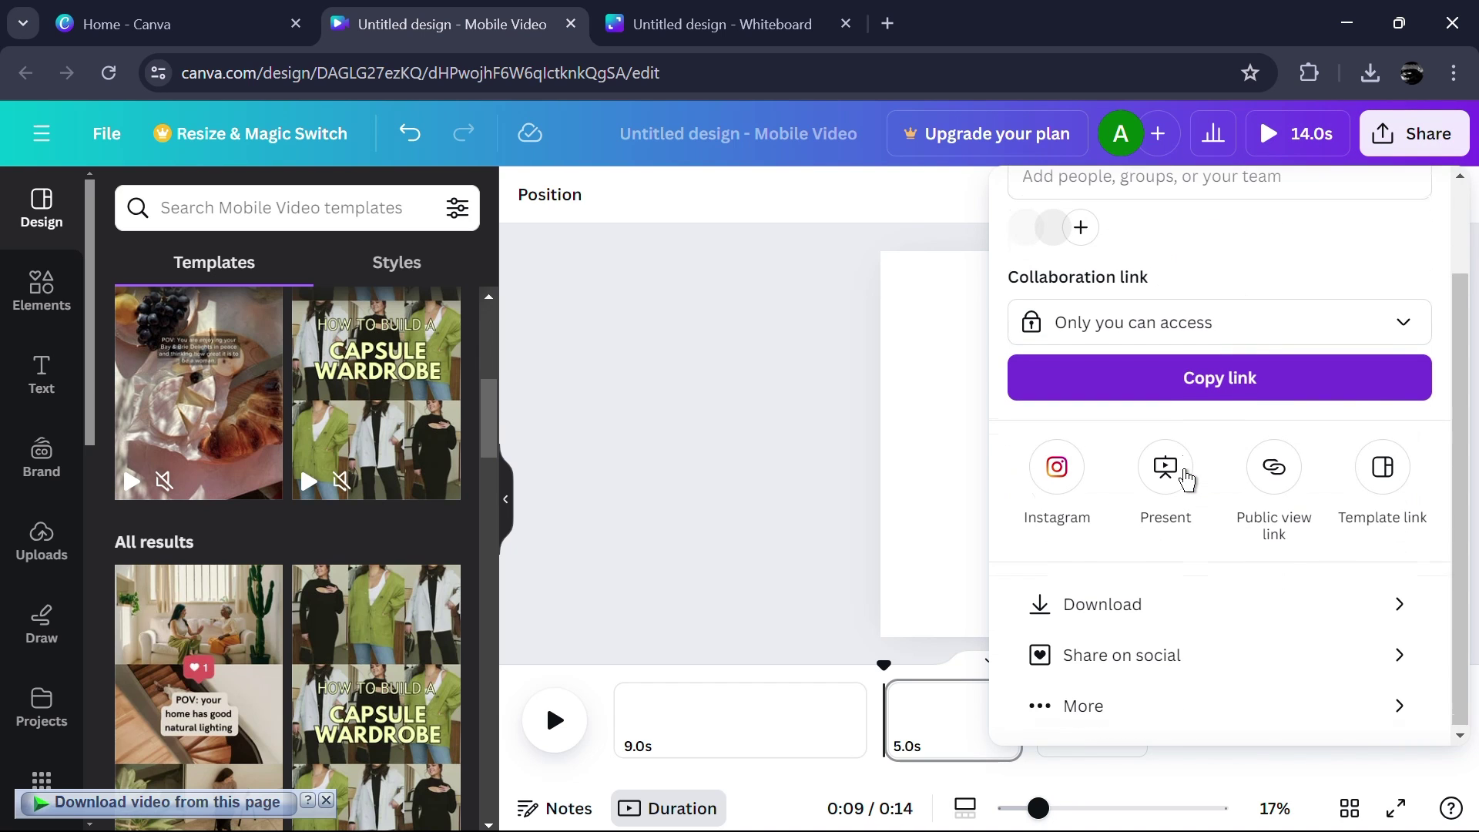
{"action": "scroll", "coordinate": [1184, 487], "scroll_direction": "up", "scroll_amount": 2}
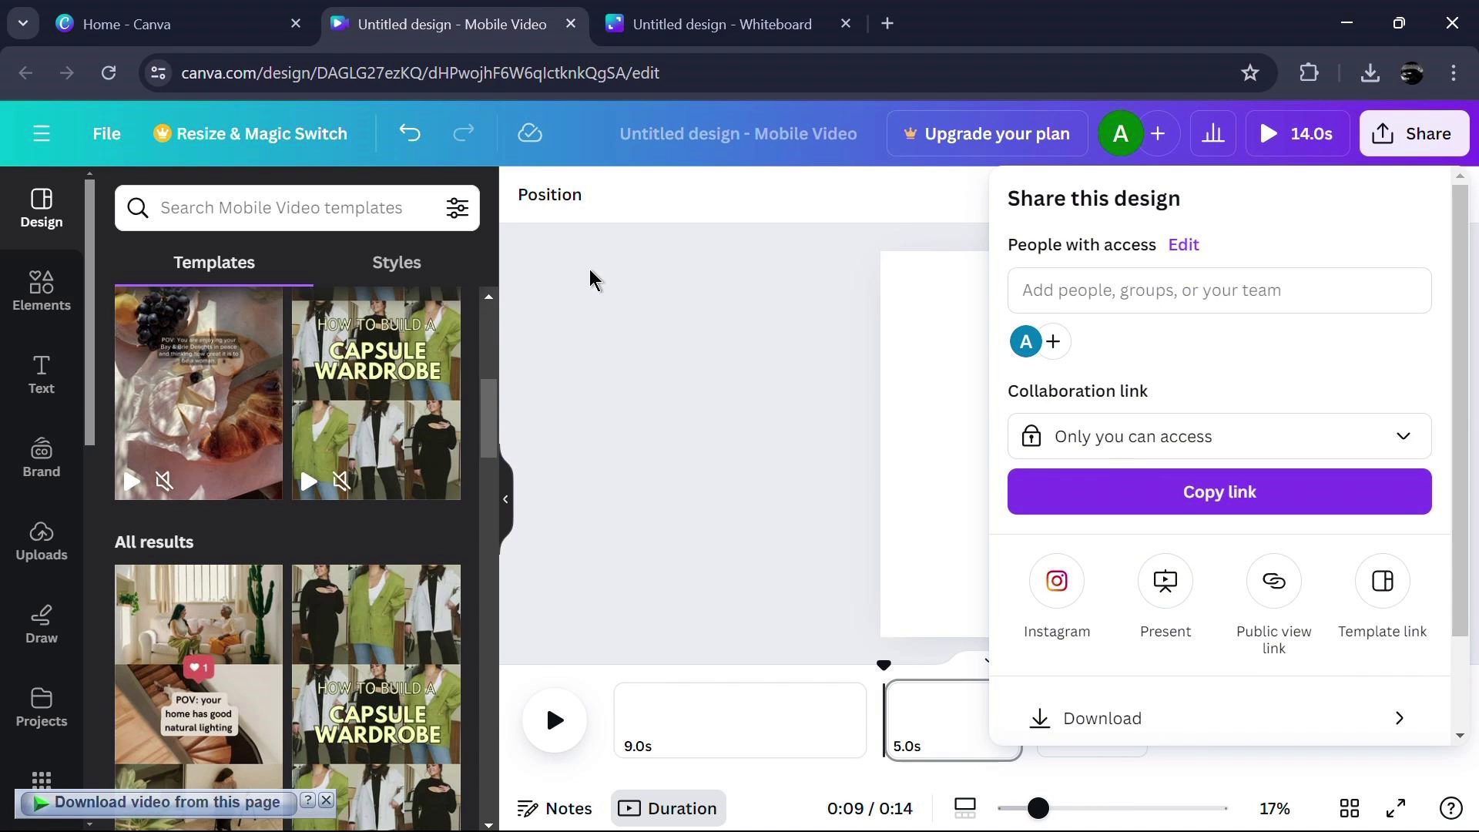
Step: Go back to the Canva home tab and browse the Projects page of recent designs
{"action": "left_click", "coordinate": [93, 24]}
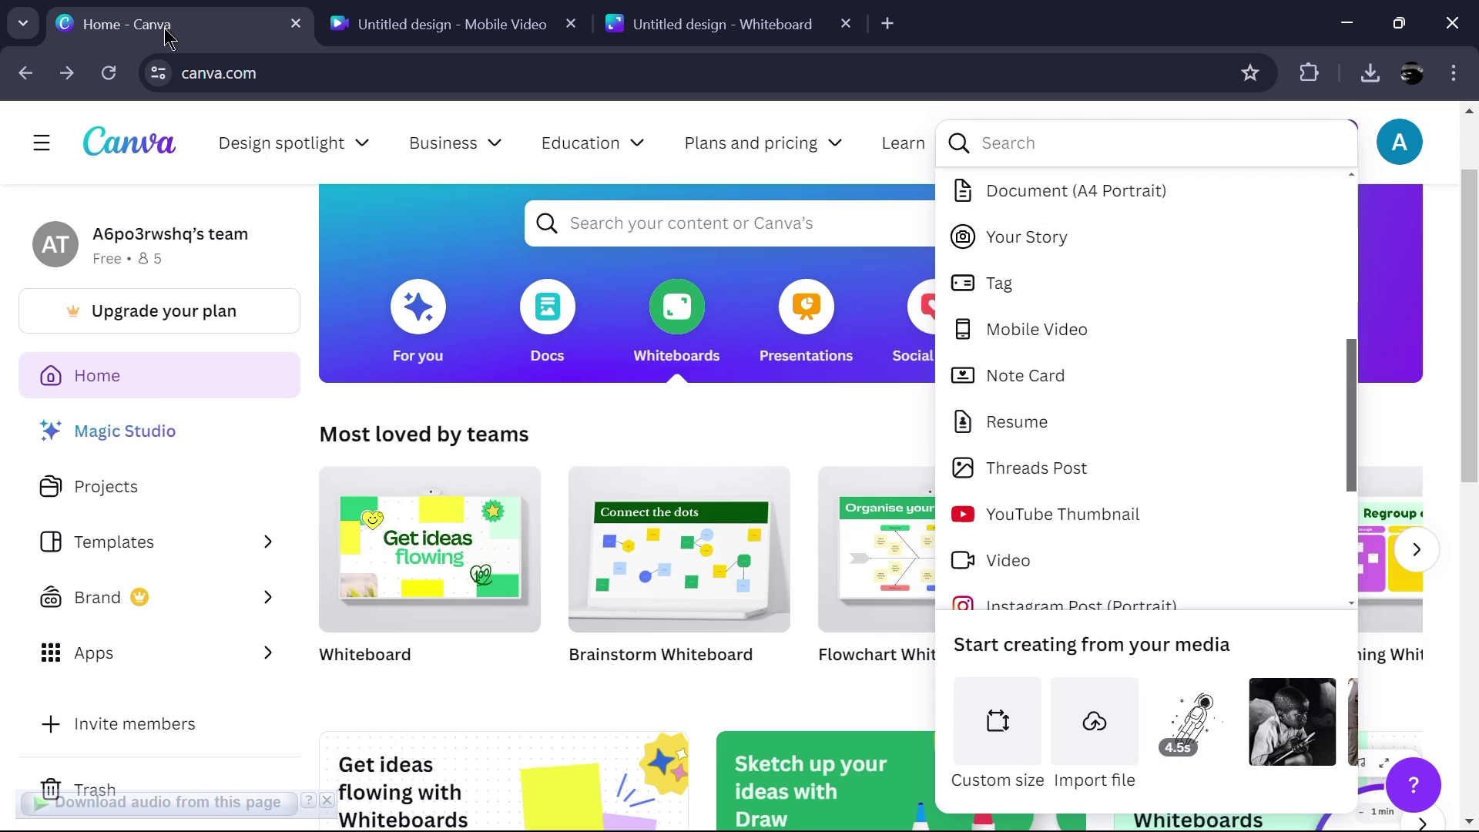
{"action": "left_click", "coordinate": [109, 495]}
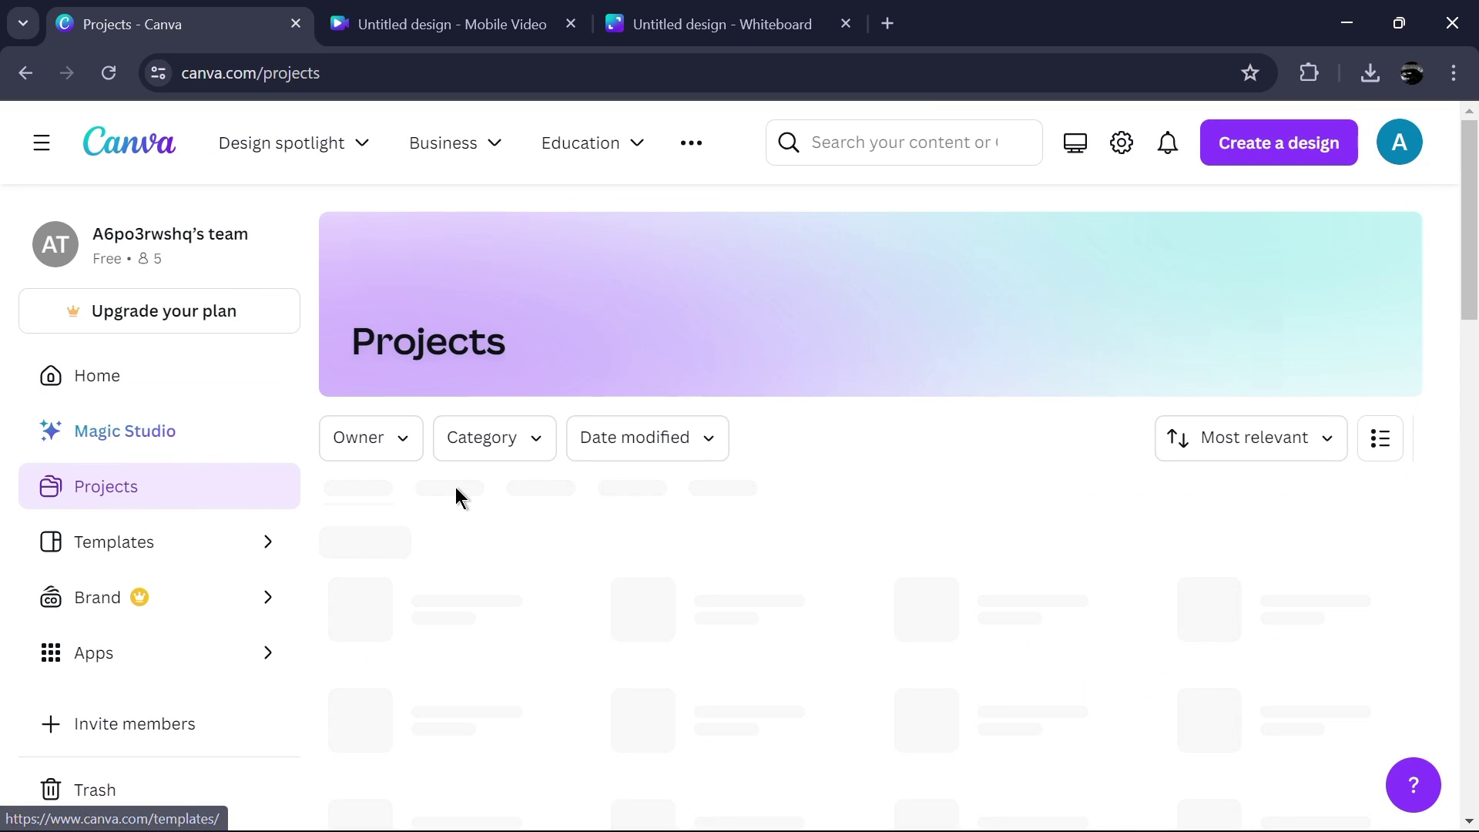
{"action": "scroll", "coordinate": [455, 495], "scroll_direction": "down", "scroll_amount": 3}
{"action": "scroll", "coordinate": [455, 495], "scroll_direction": "down", "scroll_amount": 5}
{"action": "scroll", "coordinate": [455, 495], "scroll_direction": "up", "scroll_amount": 5}
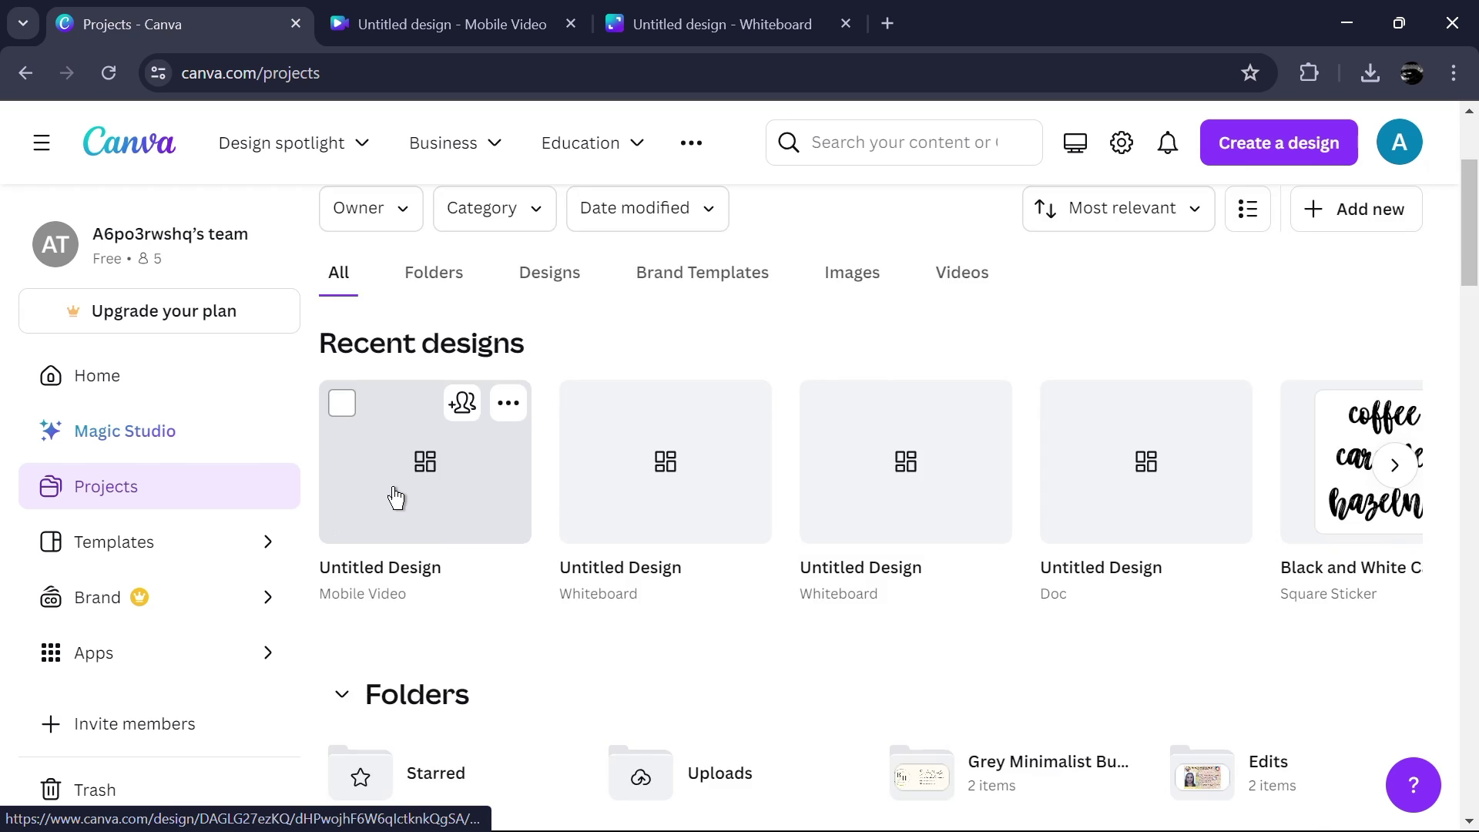
{"action": "scroll", "coordinate": [393, 496], "scroll_direction": "up", "scroll_amount": 3}
{"action": "scroll", "coordinate": [16, 468], "scroll_direction": "down", "scroll_amount": 10}
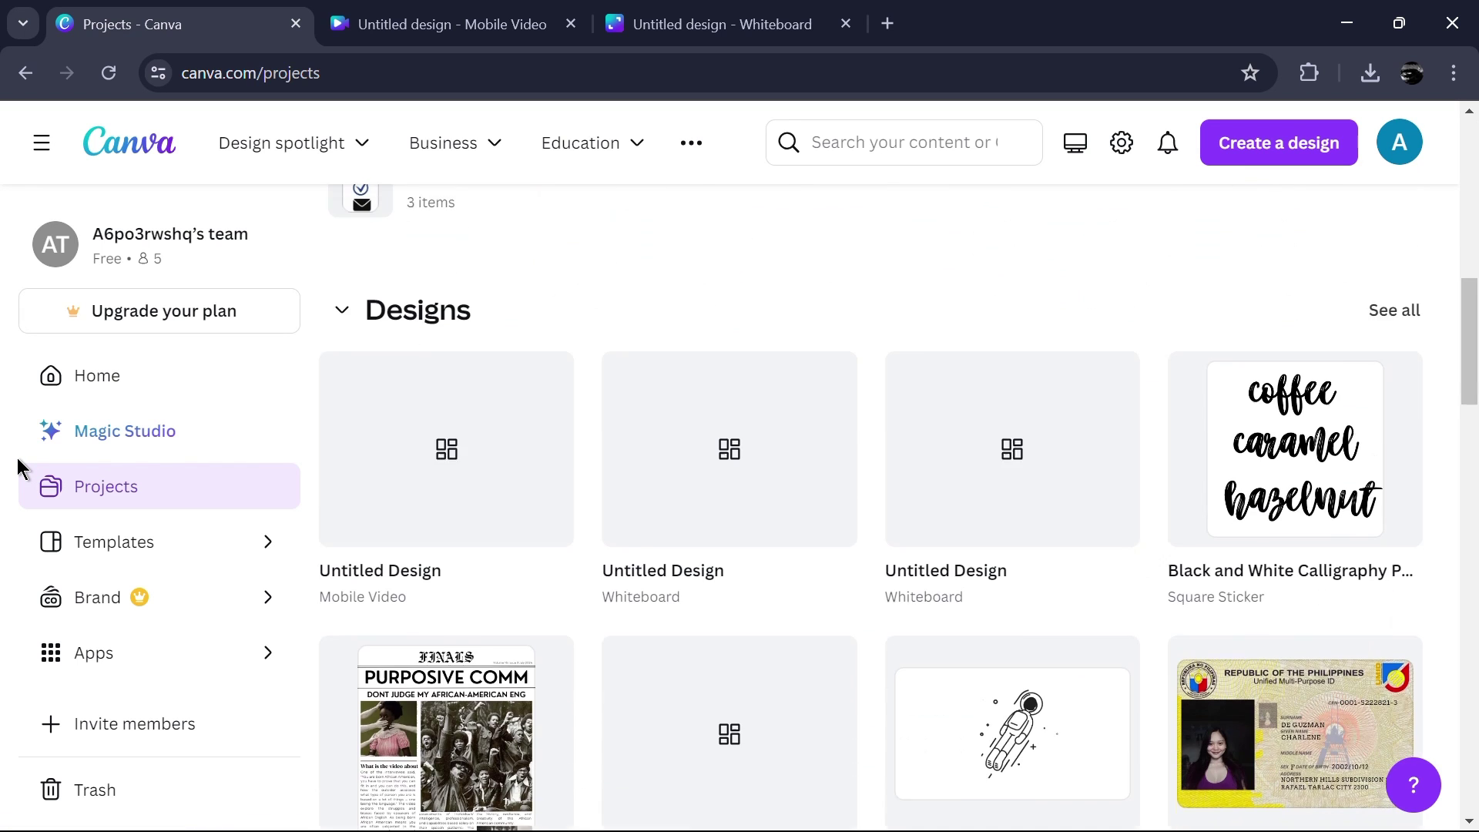
{"action": "scroll", "coordinate": [17, 467], "scroll_direction": "up", "scroll_amount": 1}
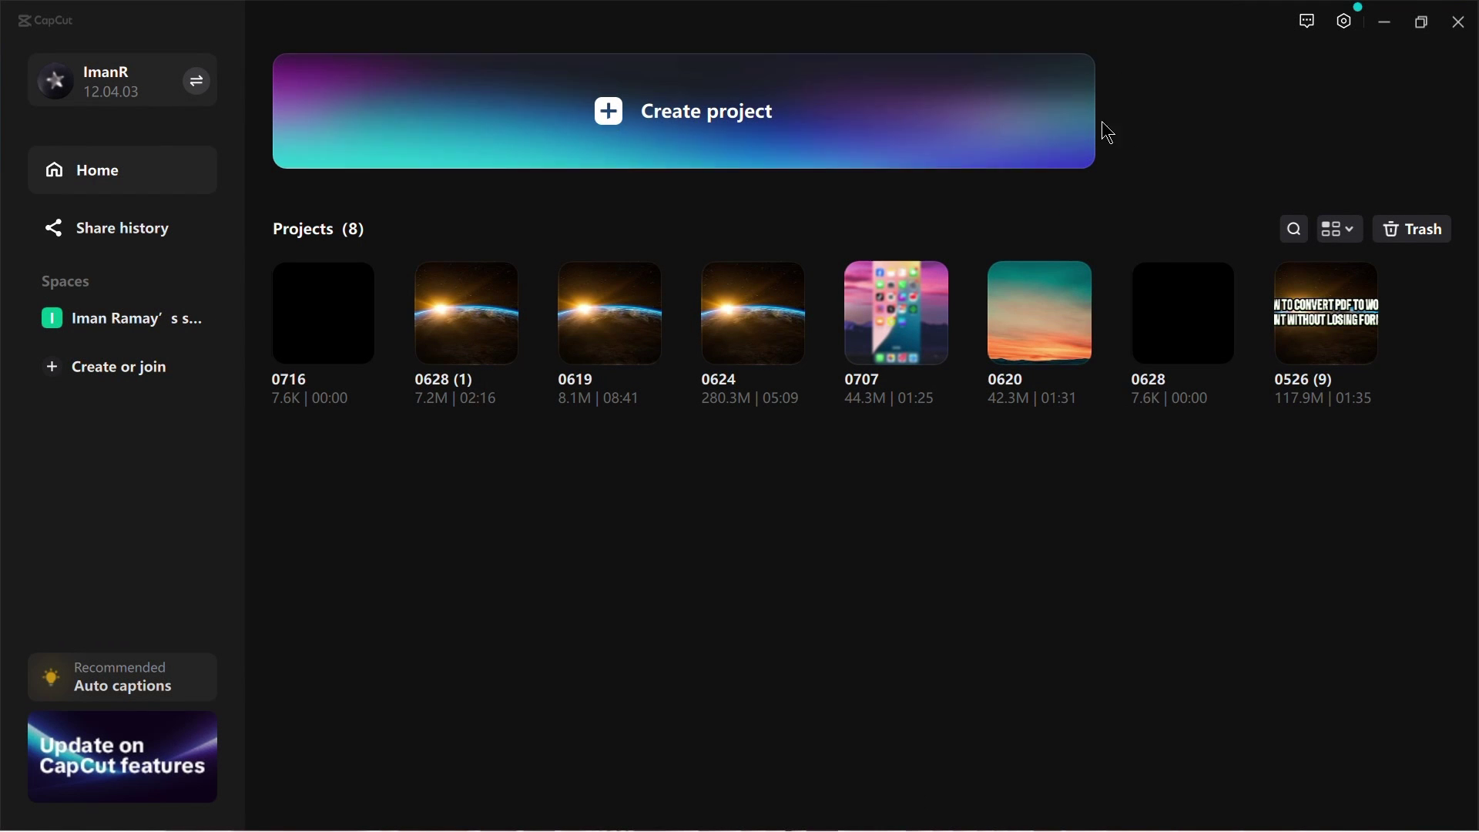
Step: Create a new CapCut project, place jwc short.MOV on the timeline, preview and select it
{"action": "left_click", "coordinate": [929, 108]}
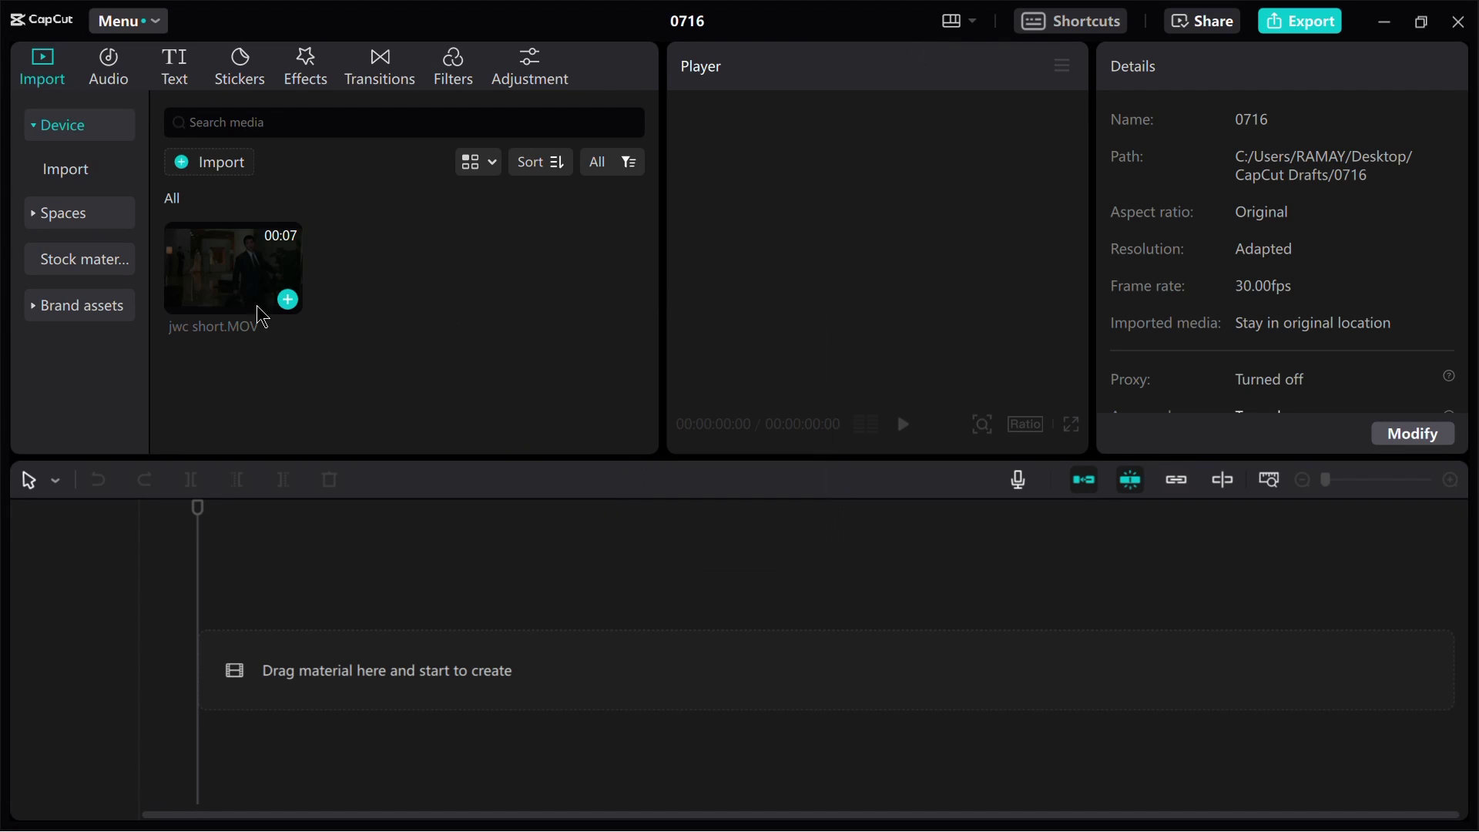
{"action": "left_click_drag", "start_coordinate": [270, 271], "coordinate": [287, 653]}
{"action": "left_click_drag", "start_coordinate": [267, 591], "coordinate": [282, 632]}
{"action": "left_click", "coordinate": [307, 690]}
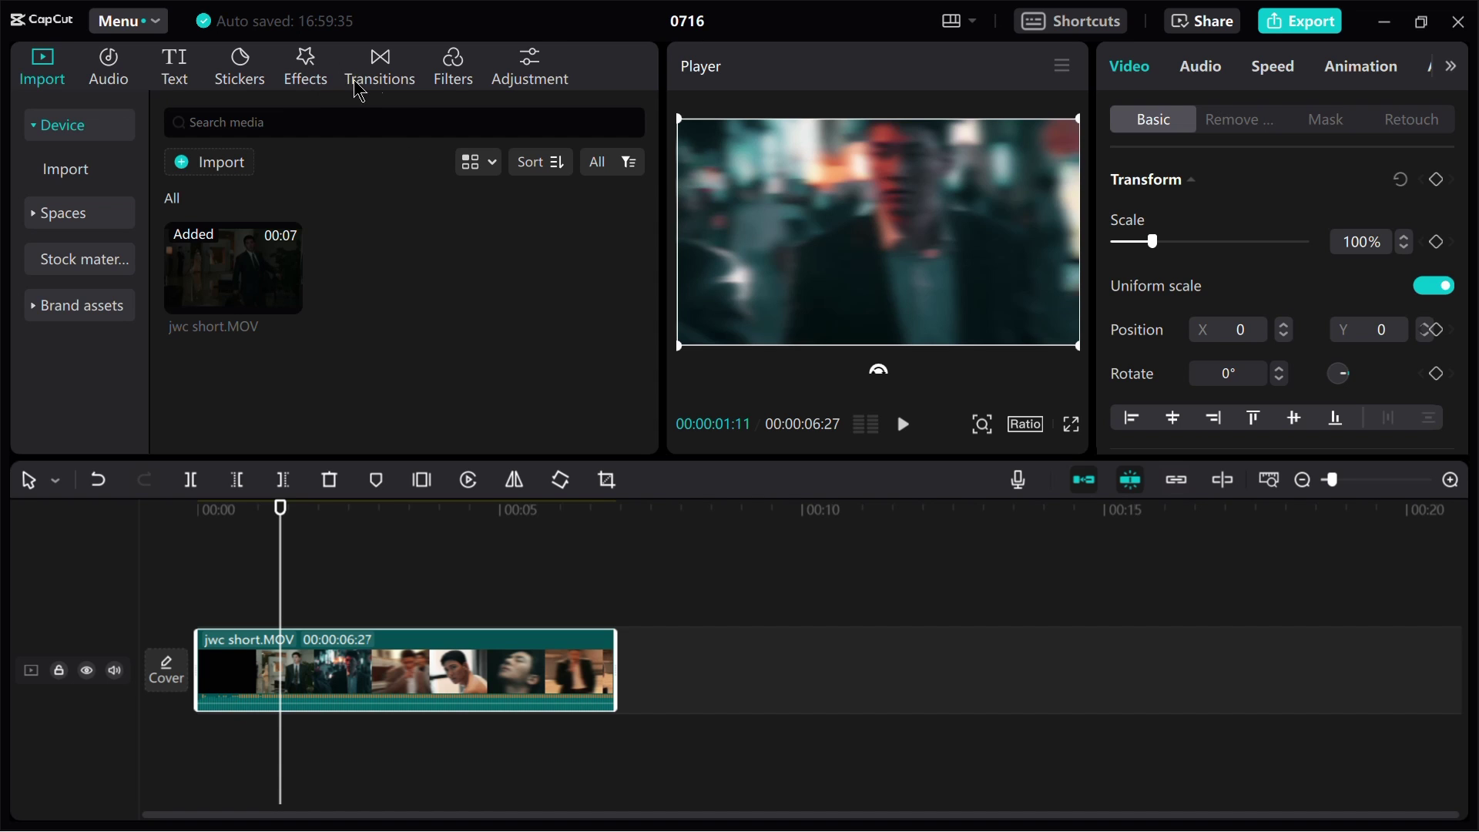
Step: Split the clip at the playhead with Ctrl+B and add a Blur effect over it
{"action": "left_click", "coordinate": [378, 73]}
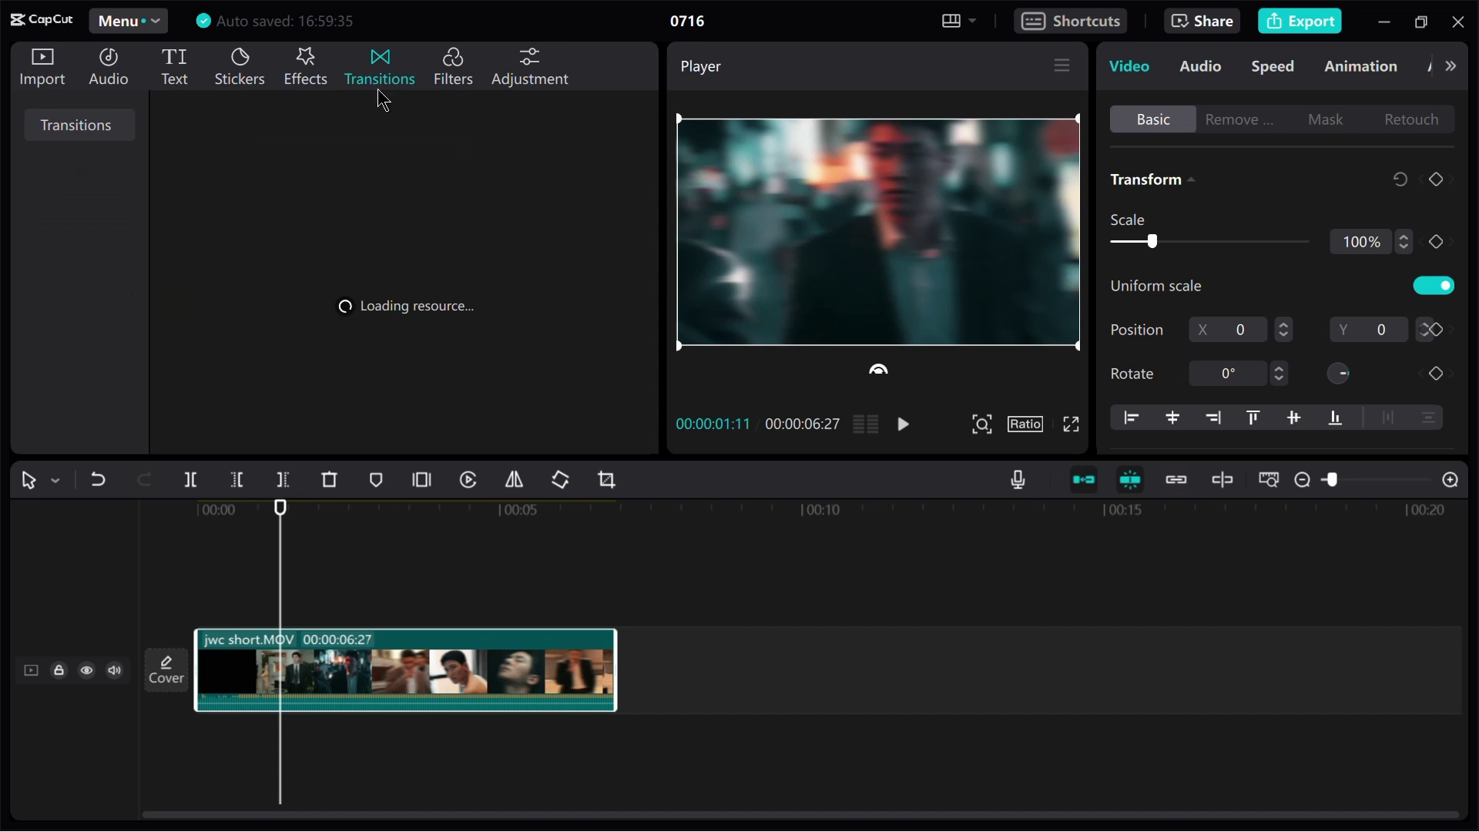
{"action": "left_click", "coordinate": [309, 70]}
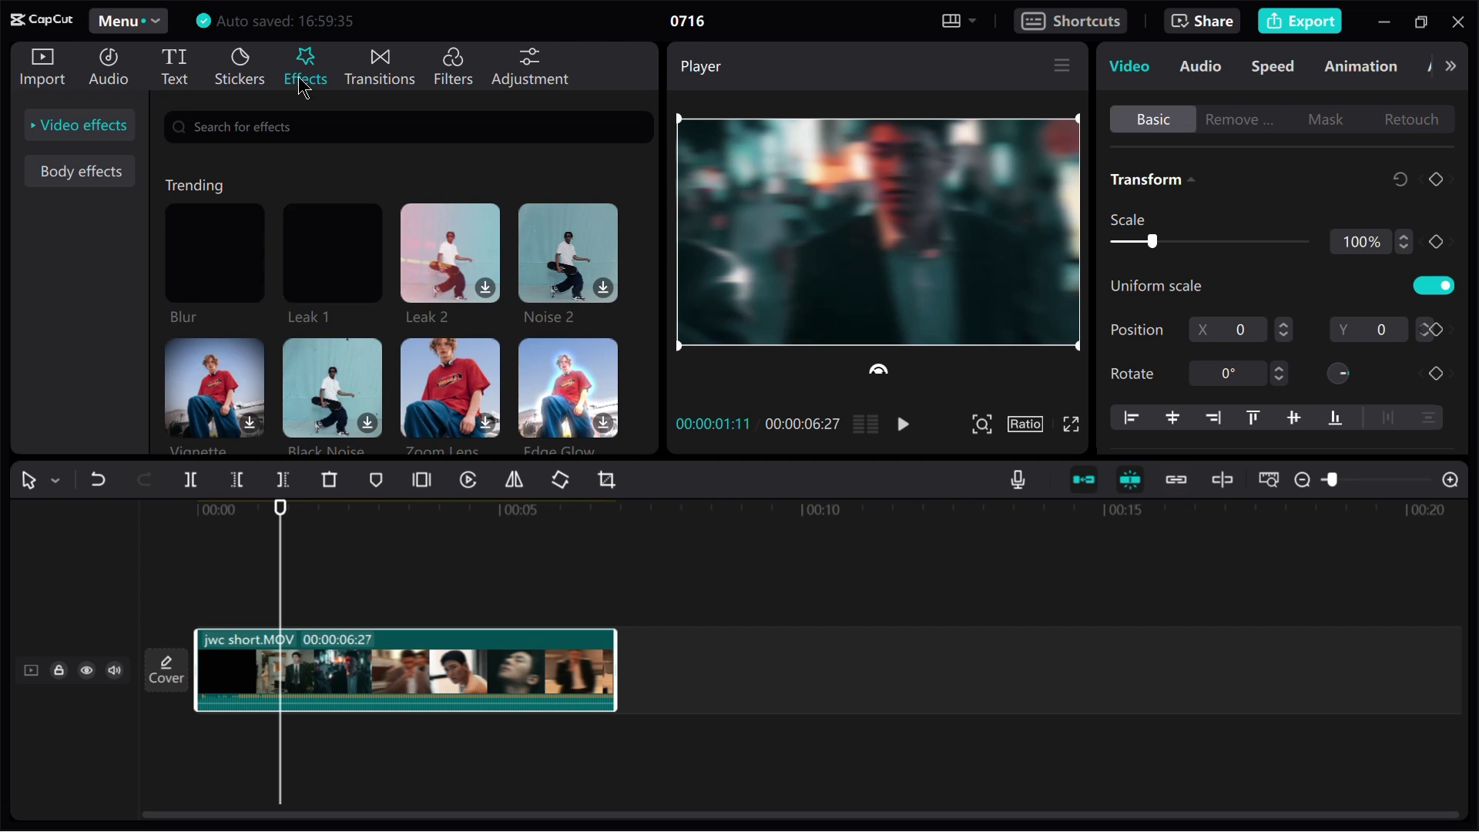
{"action": "key", "text": "ctrl+b"}
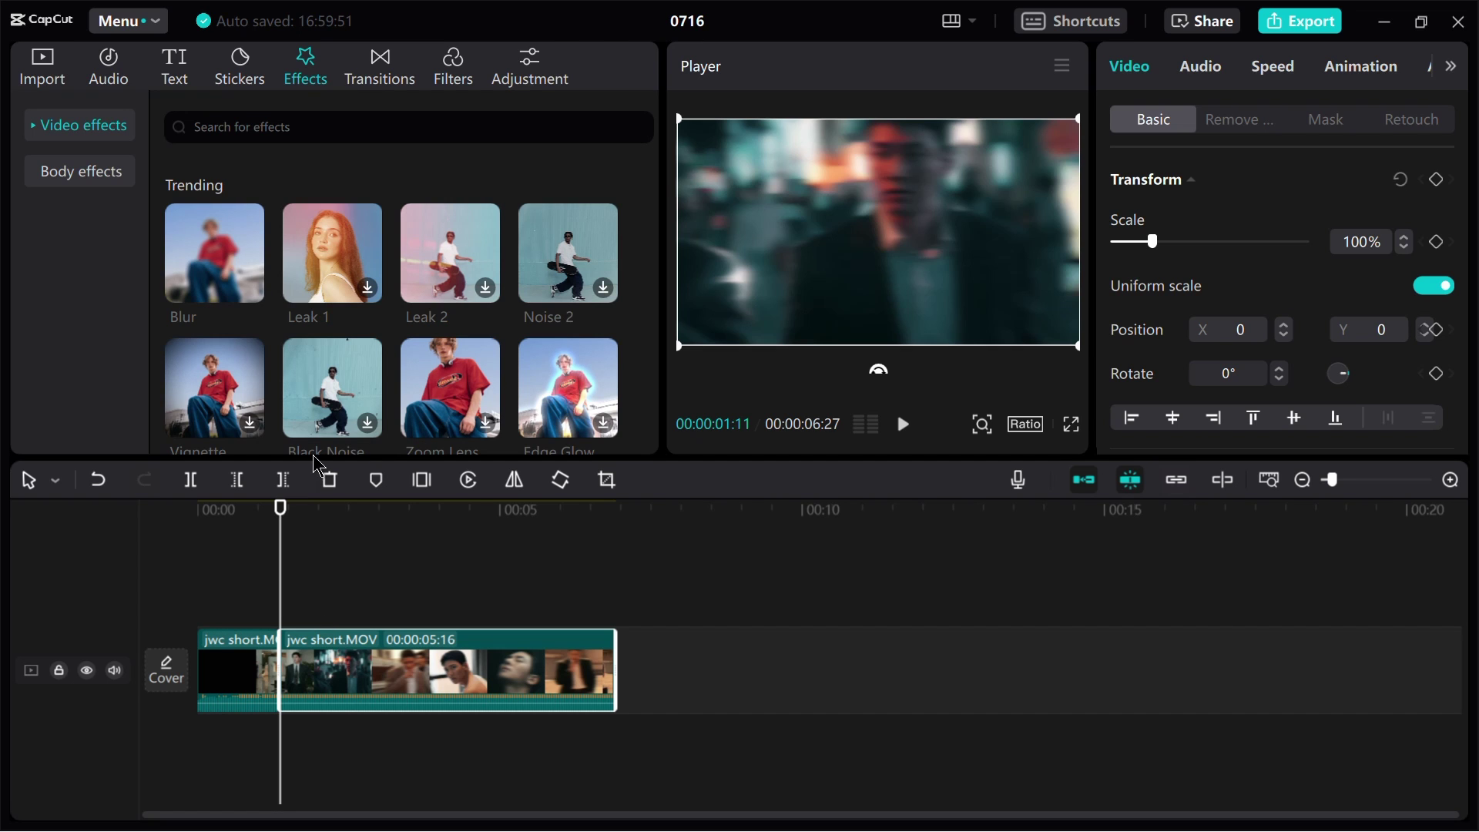
{"action": "left_click_drag", "start_coordinate": [215, 254], "coordinate": [305, 616]}
Step: Place a Mix transition between the two clip pieces
{"action": "left_click", "coordinate": [366, 684]}
{"action": "left_click", "coordinate": [381, 77]}
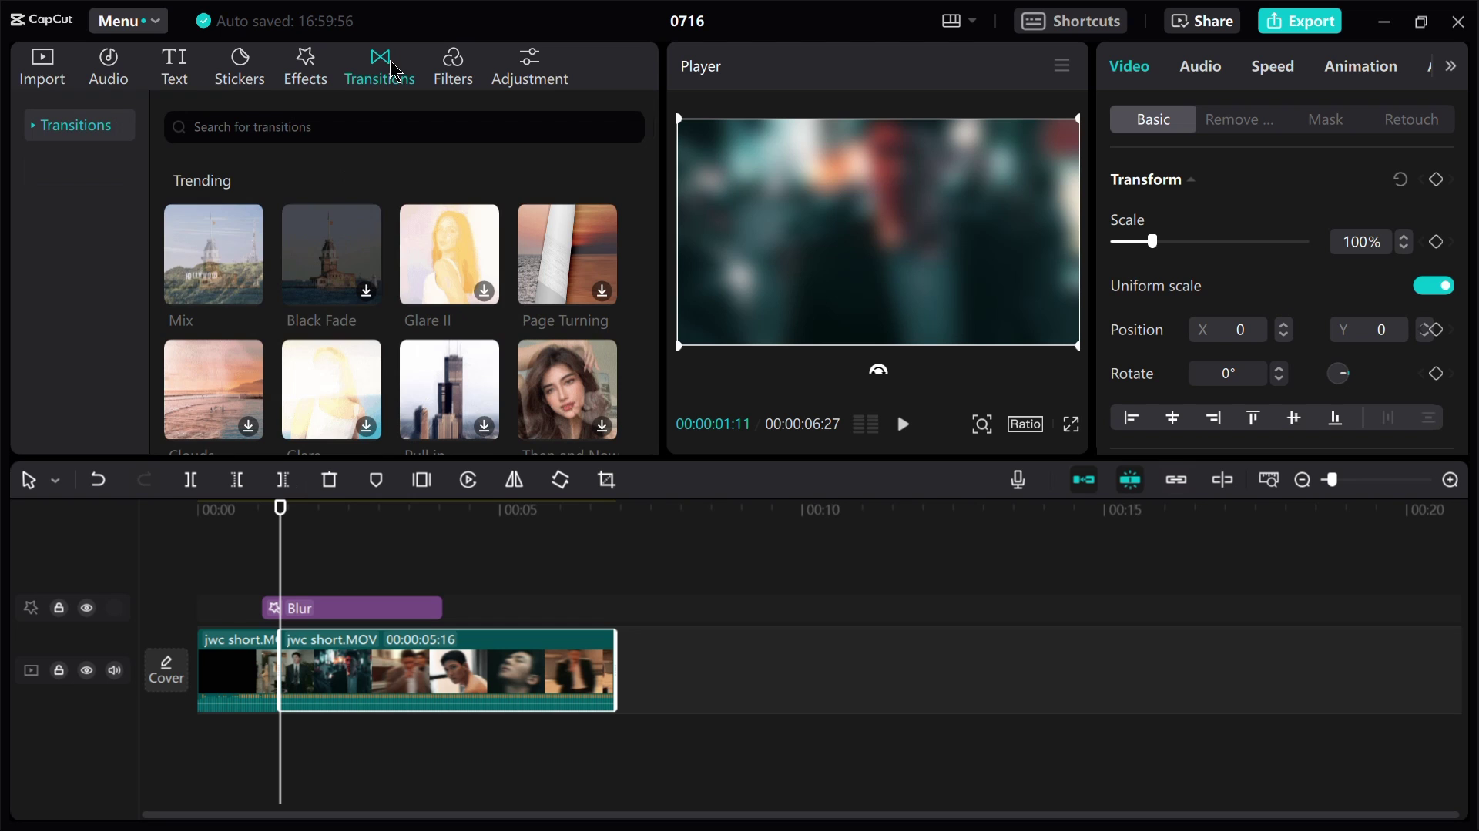
{"action": "left_click_drag", "start_coordinate": [266, 272], "coordinate": [283, 666]}
{"action": "left_click", "coordinate": [356, 683]}
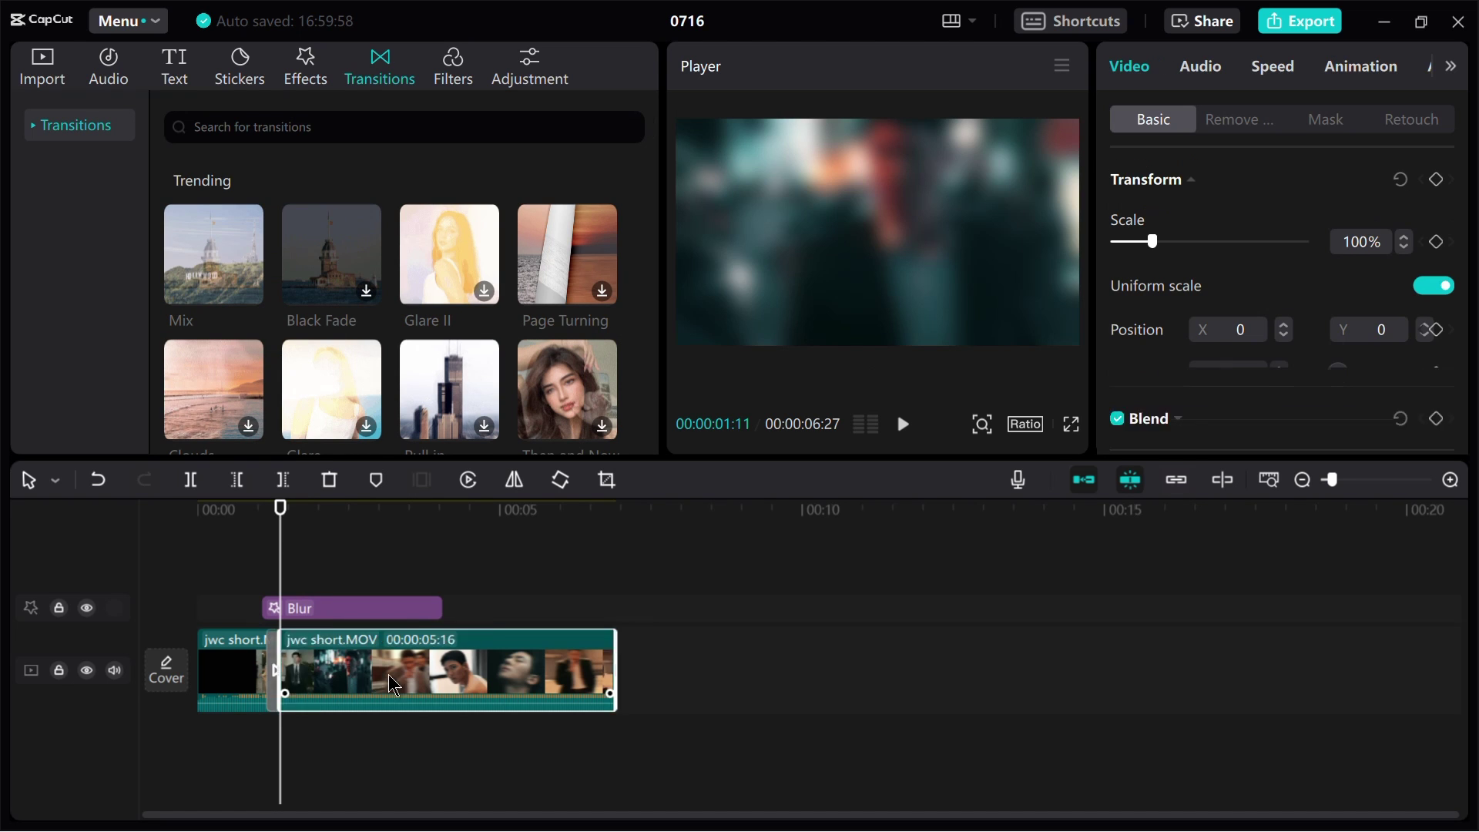
{"action": "scroll", "coordinate": [1228, 205], "scroll_direction": "down", "scroll_amount": 3}
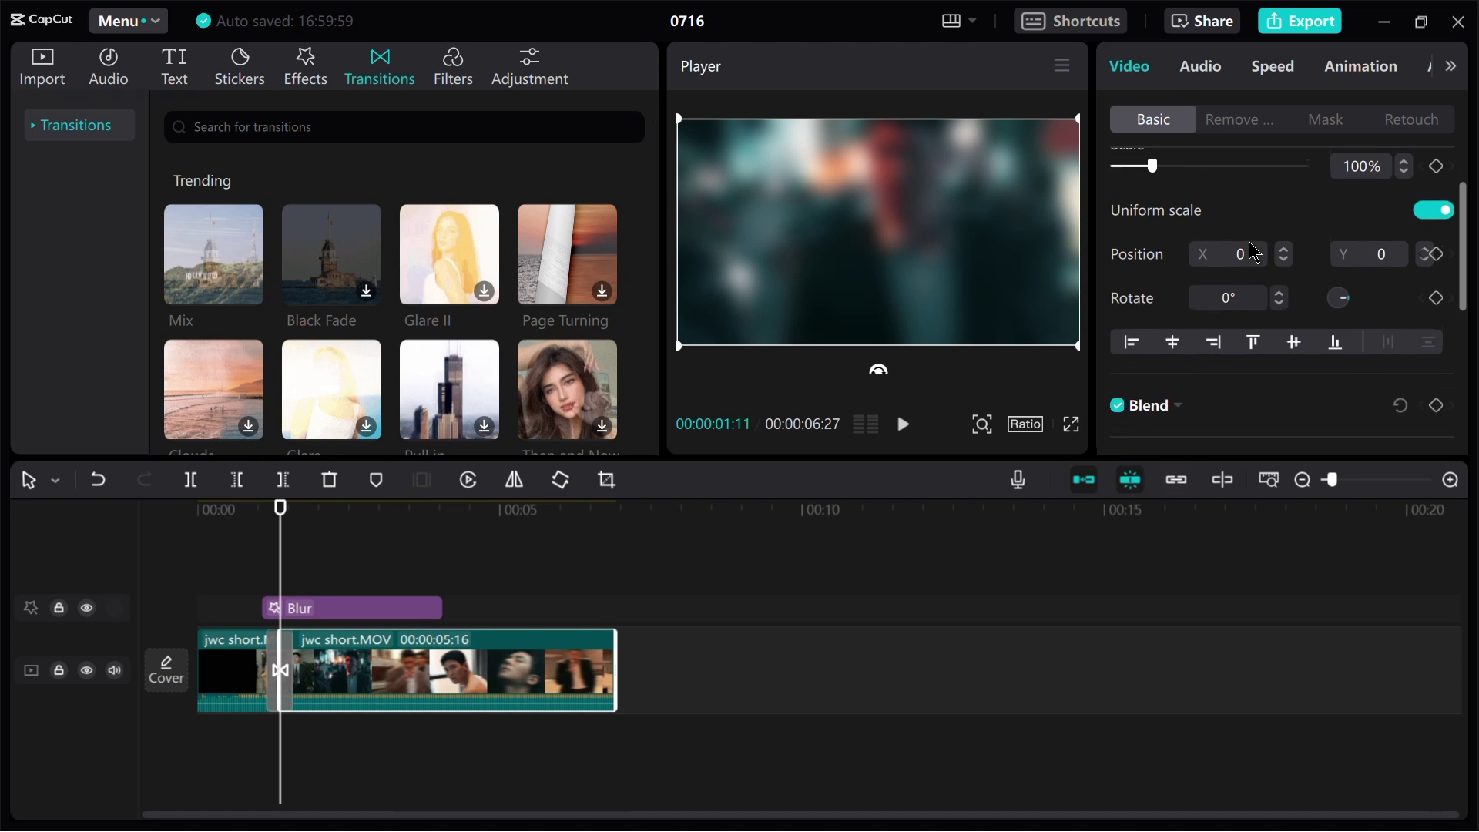
{"action": "left_click", "coordinate": [1363, 126]}
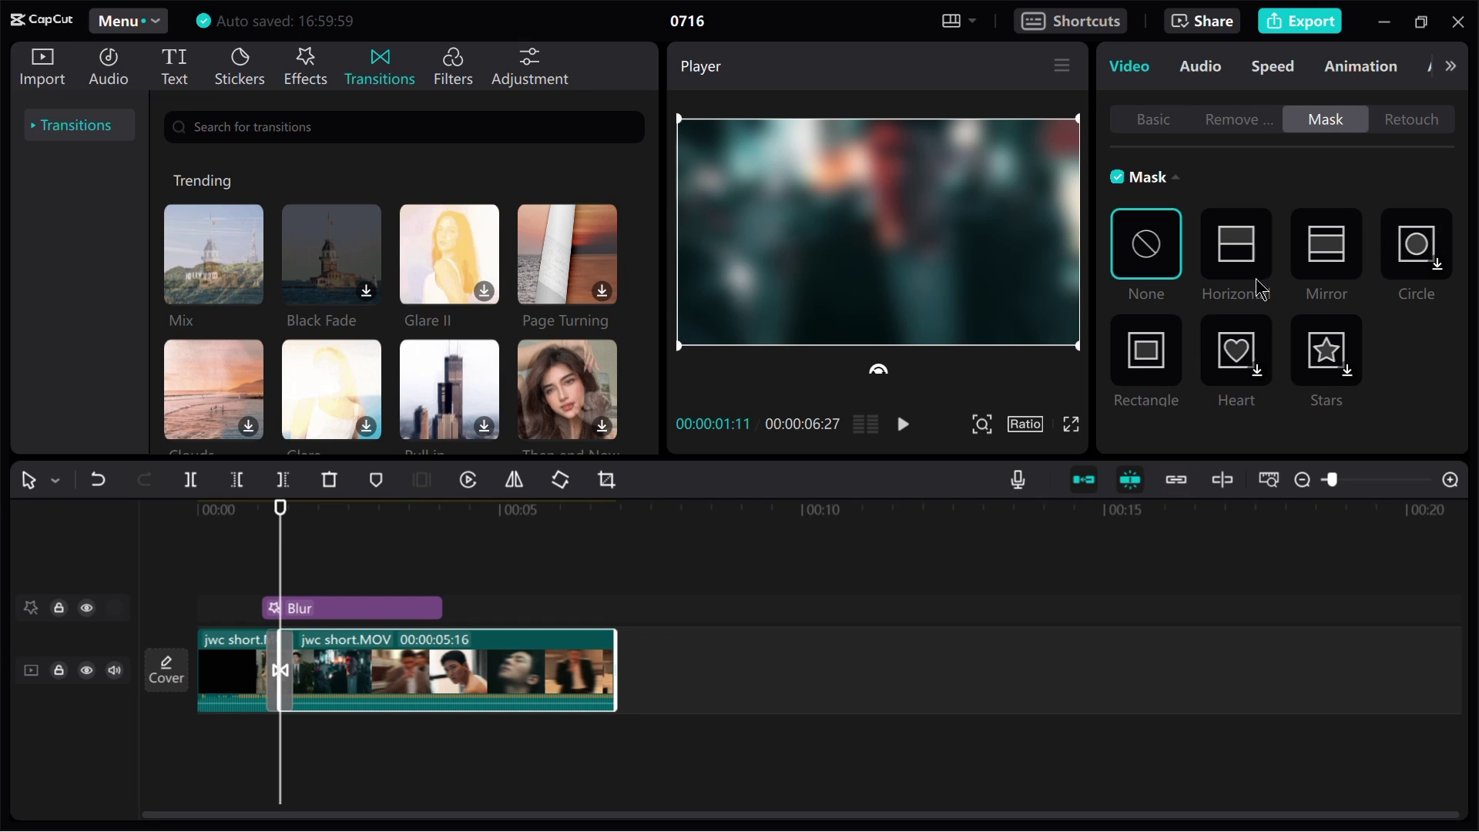
{"action": "left_click", "coordinate": [1400, 120]}
{"action": "left_click", "coordinate": [1148, 123]}
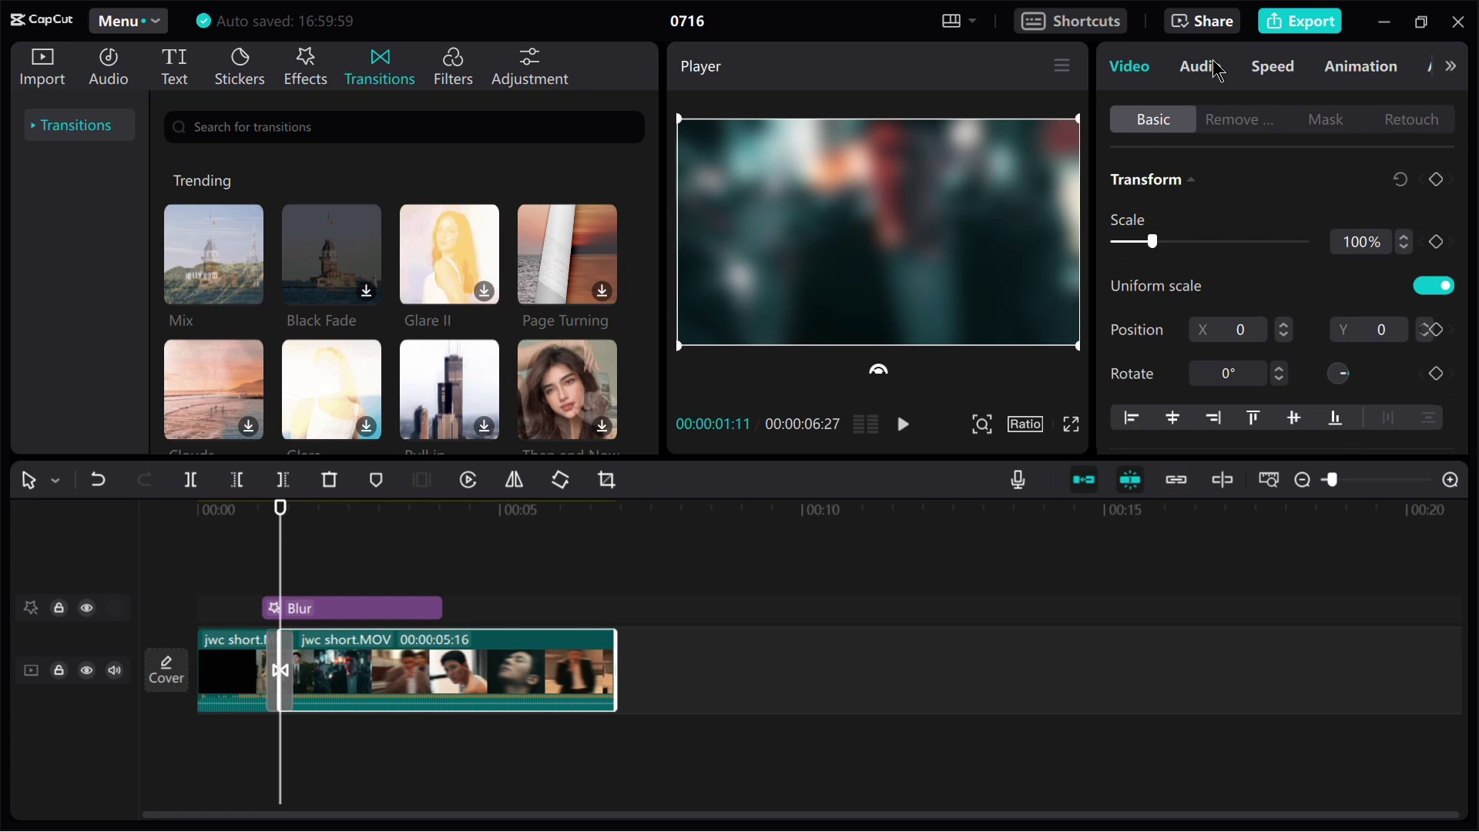
{"action": "left_click", "coordinate": [1216, 69]}
{"action": "scroll", "coordinate": [1271, 166], "scroll_direction": "down", "scroll_amount": 3}
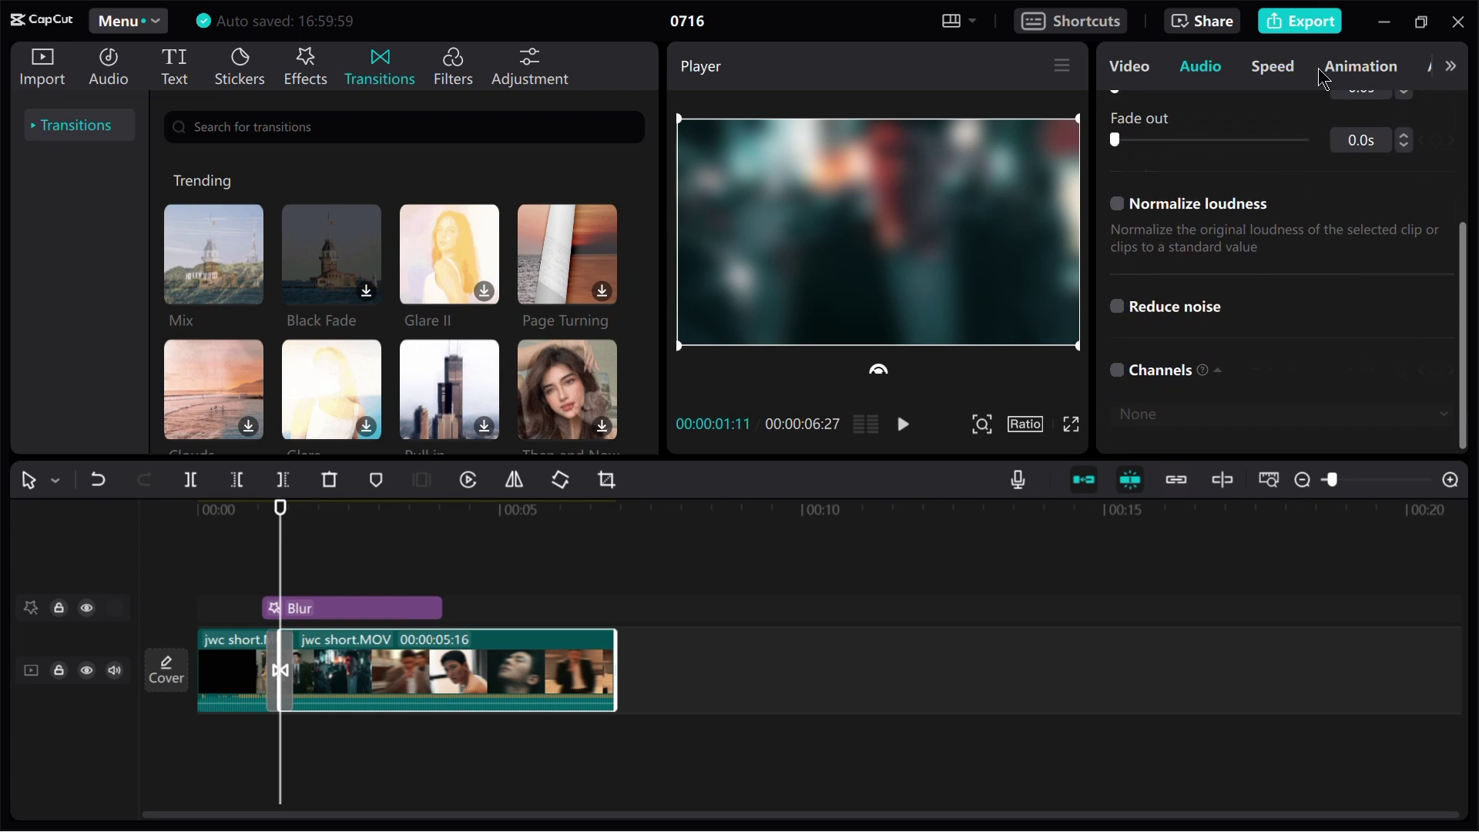
{"action": "left_click", "coordinate": [1273, 66]}
{"action": "left_click", "coordinate": [1359, 68]}
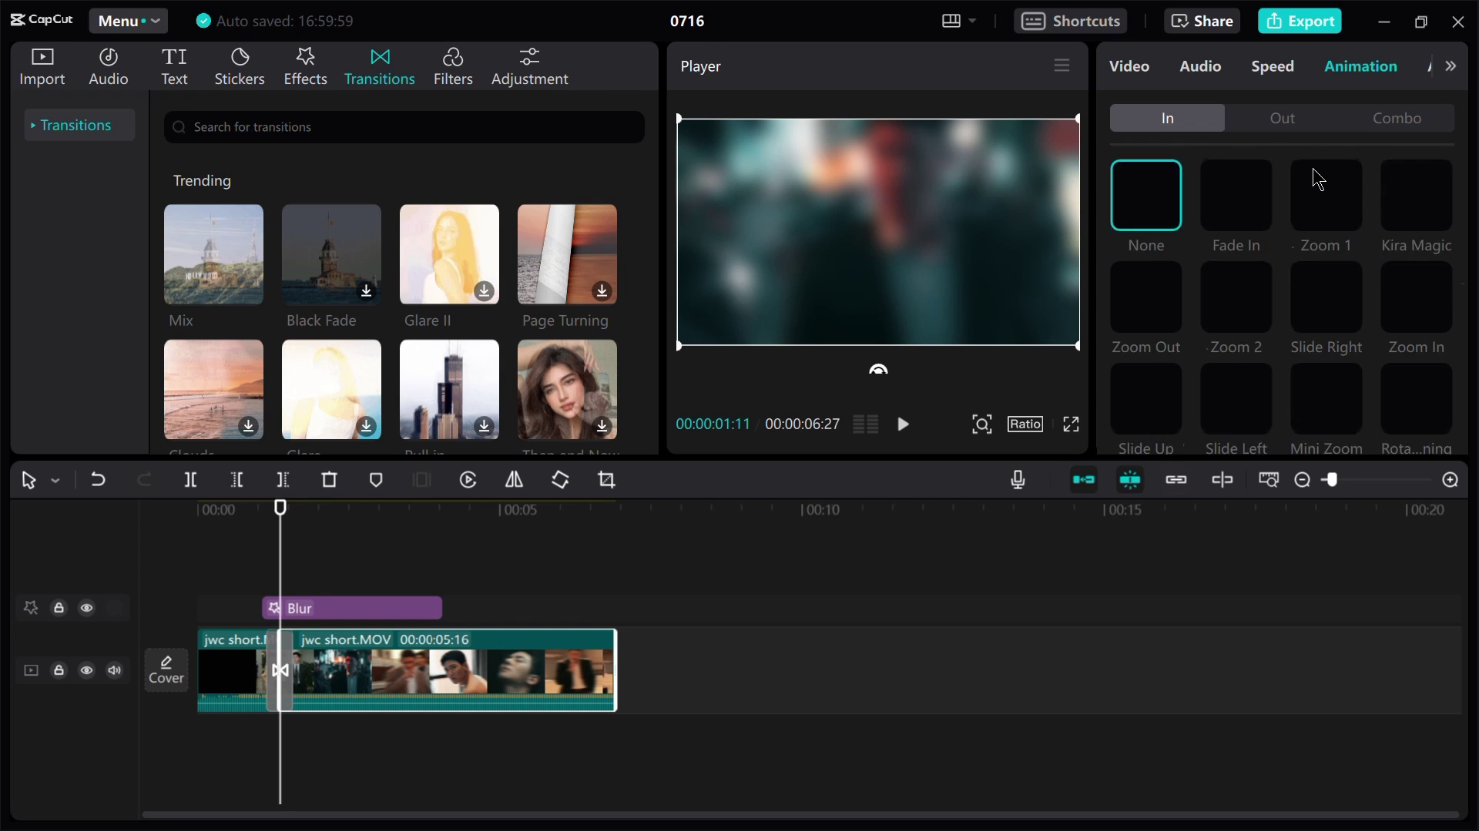
{"action": "scroll", "coordinate": [1319, 179], "scroll_direction": "down", "scroll_amount": 3}
{"action": "scroll", "coordinate": [1316, 181], "scroll_direction": "up", "scroll_amount": 3}
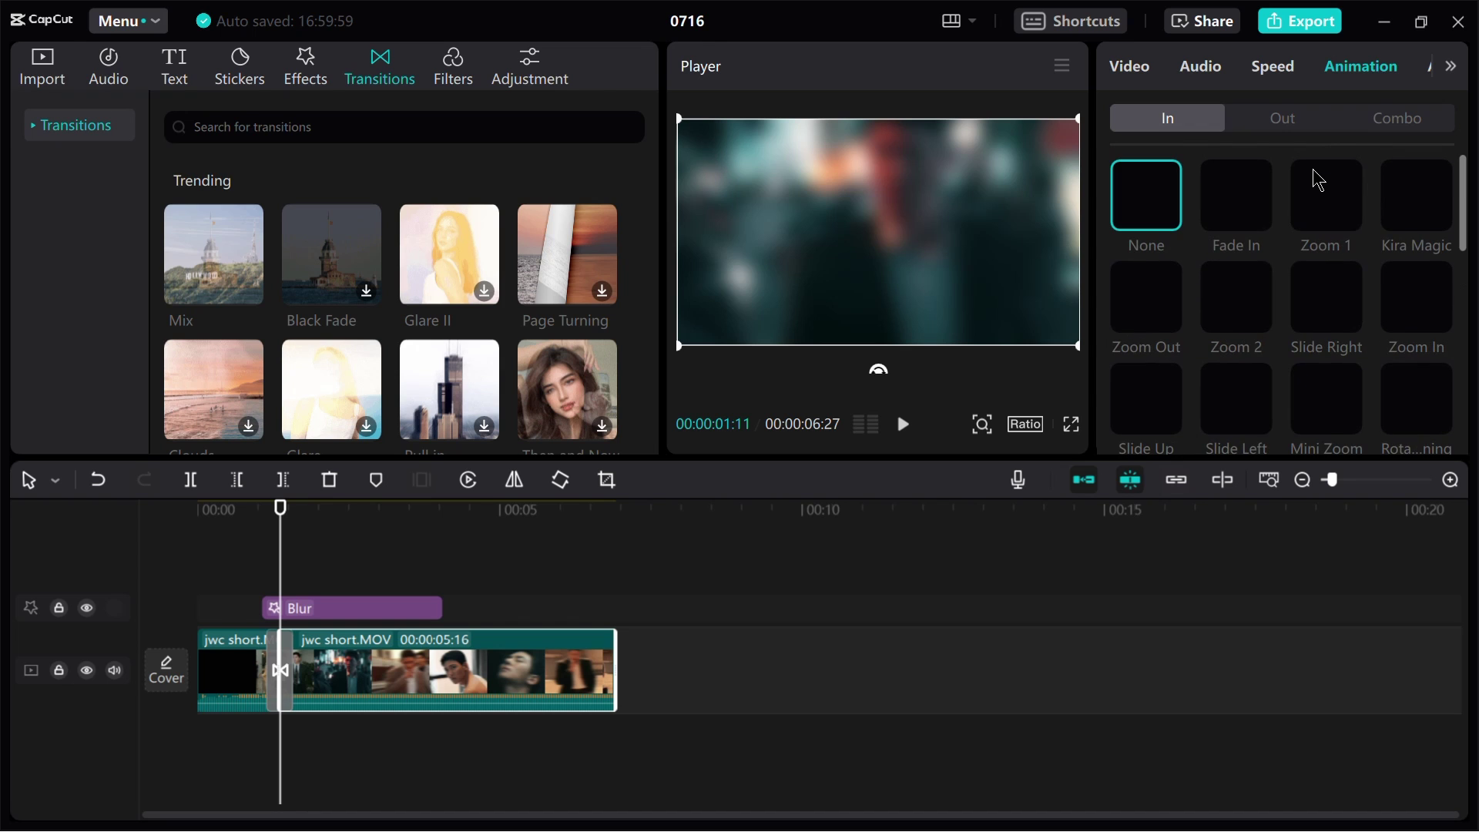
{"action": "left_click", "coordinate": [1389, 74]}
{"action": "left_click", "coordinate": [1365, 68]}
{"action": "scroll", "coordinate": [1325, 223], "scroll_direction": "down", "scroll_amount": 10}
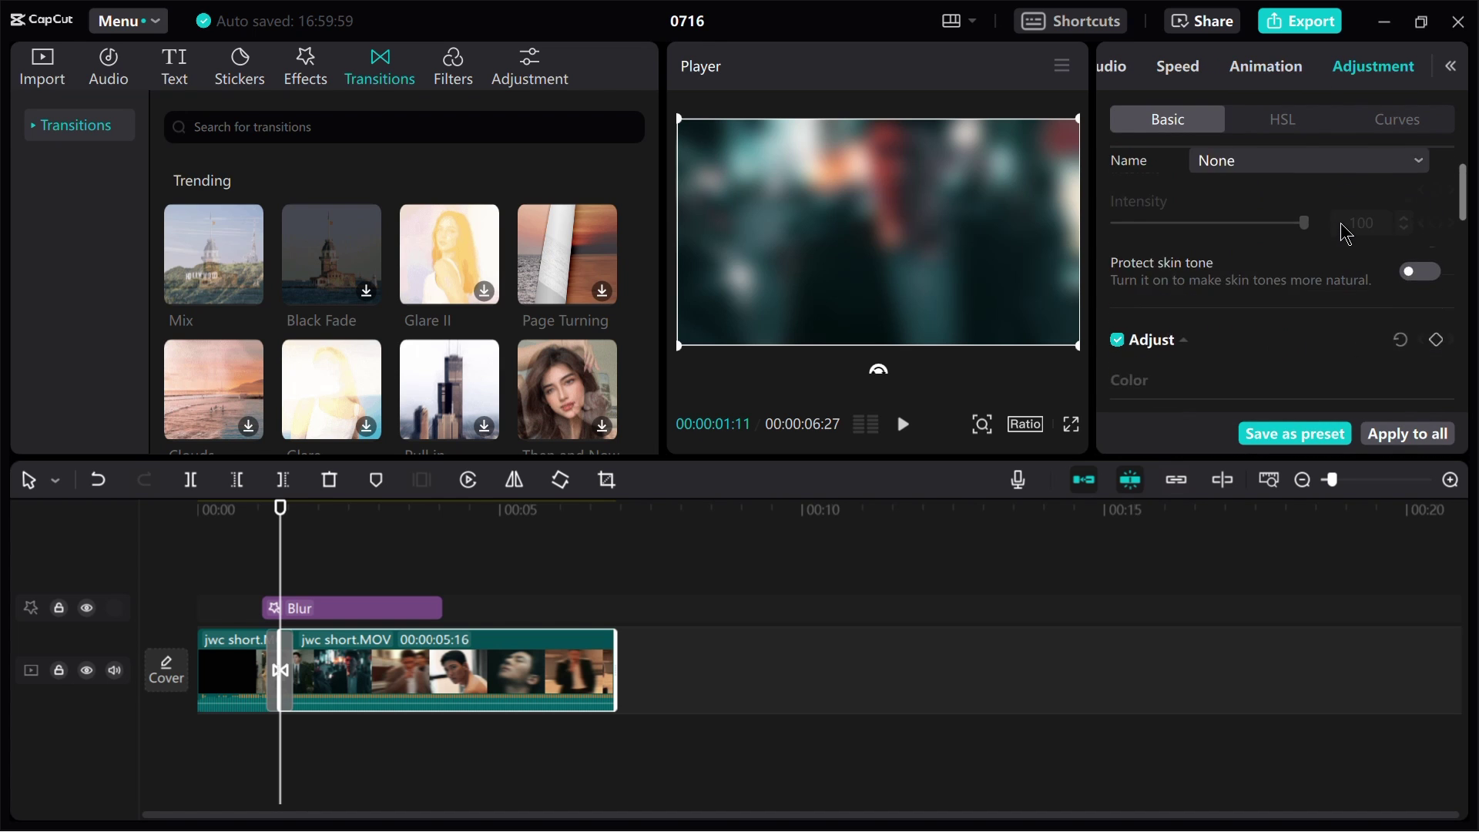
{"action": "scroll", "coordinate": [1345, 233], "scroll_direction": "down", "scroll_amount": 3}
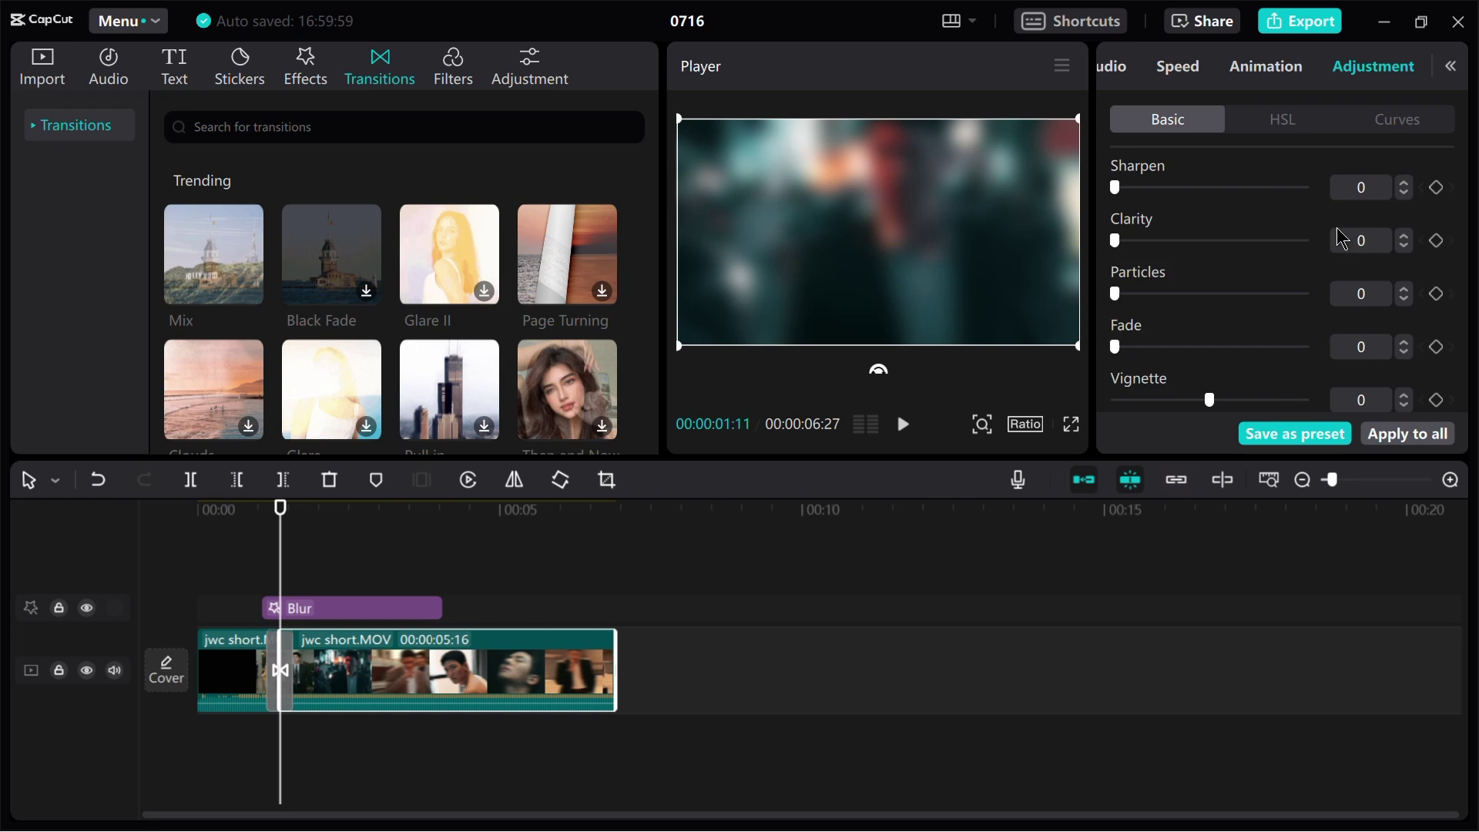
{"action": "scroll", "coordinate": [1327, 251], "scroll_direction": "up", "scroll_amount": 10}
{"action": "left_click", "coordinate": [557, 581]}
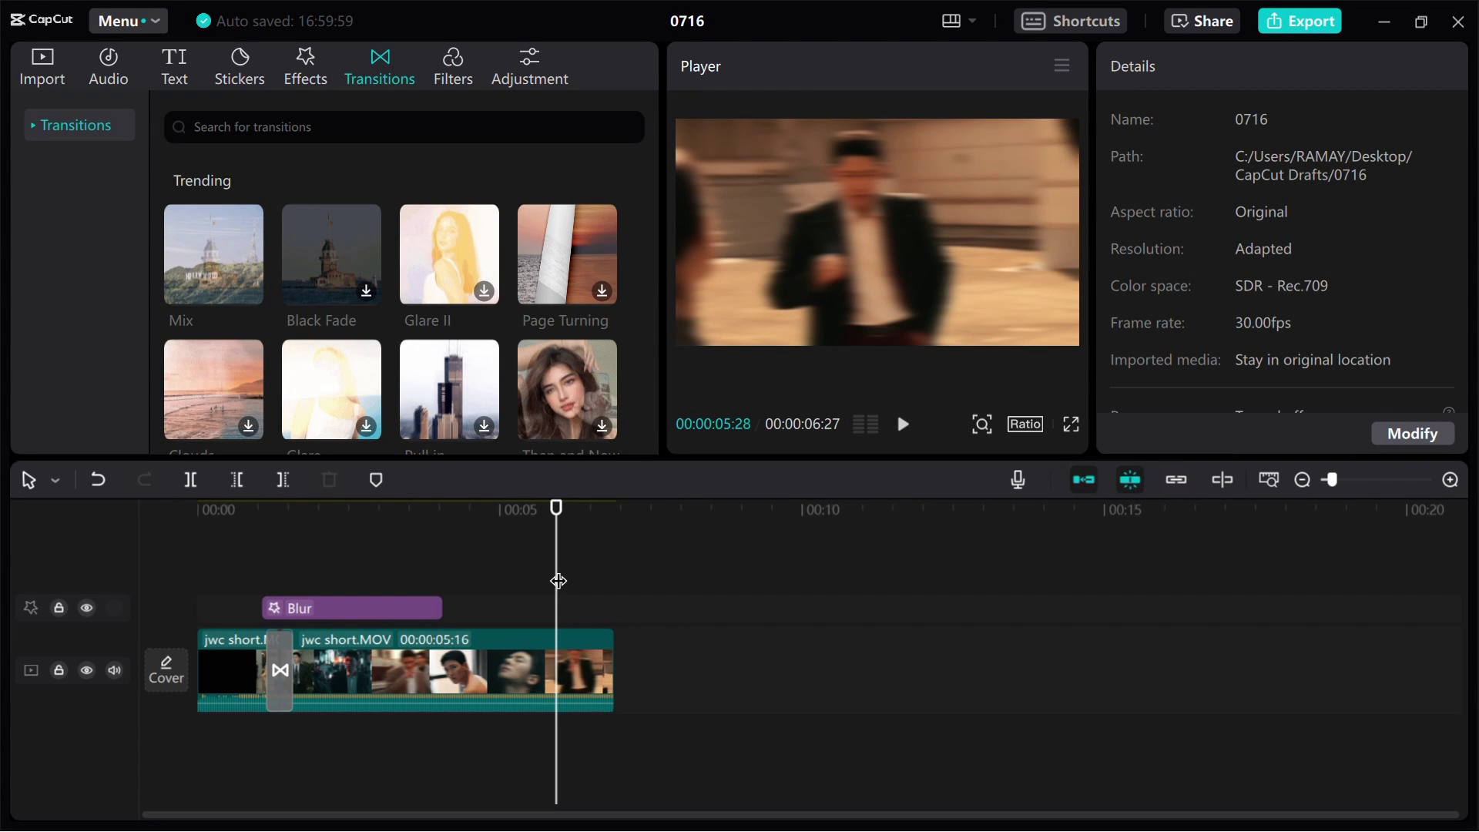
{"action": "left_click", "coordinate": [1301, 23]}
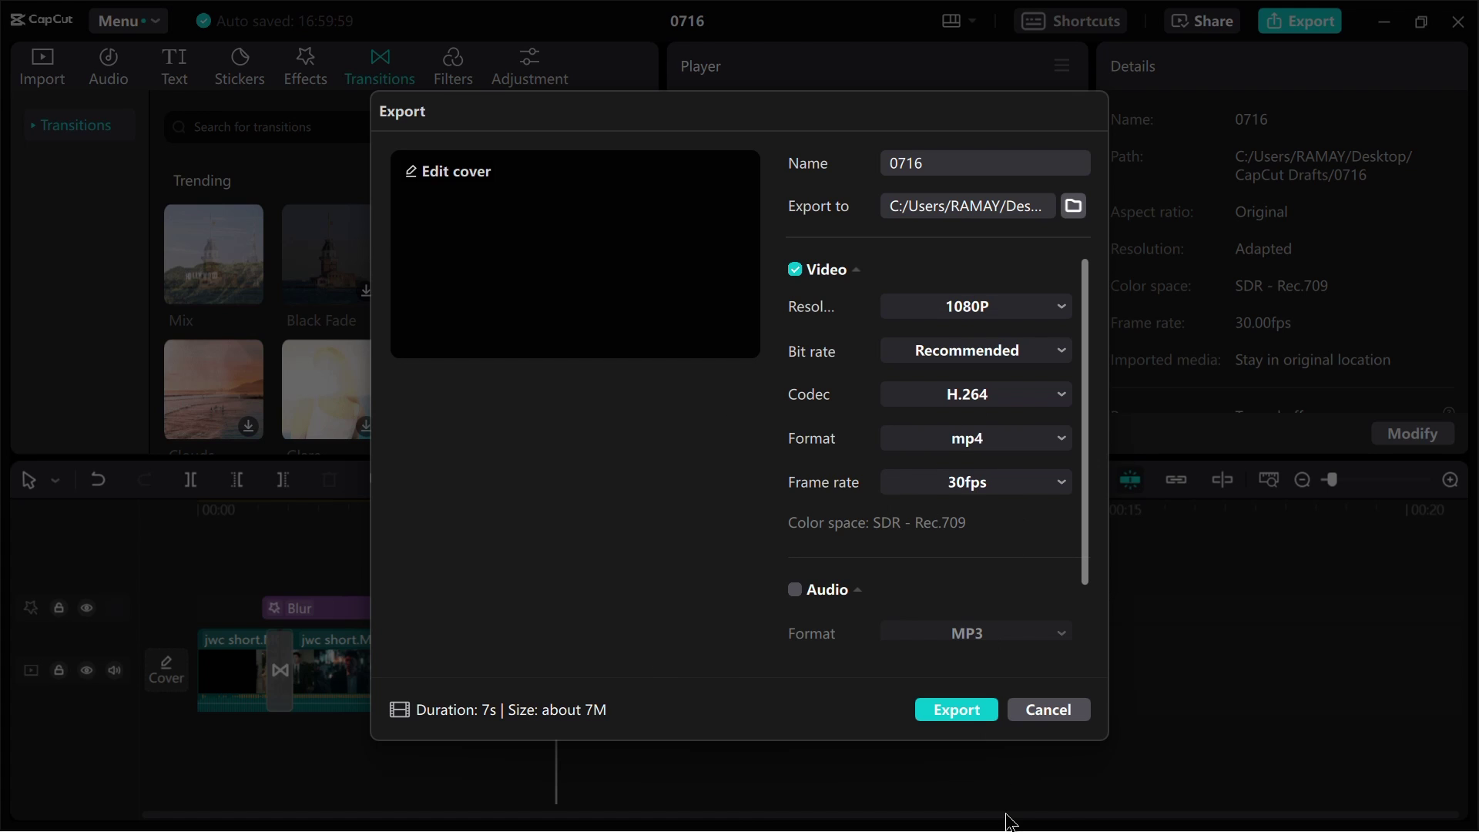
{"action": "left_click", "coordinate": [1072, 711]}
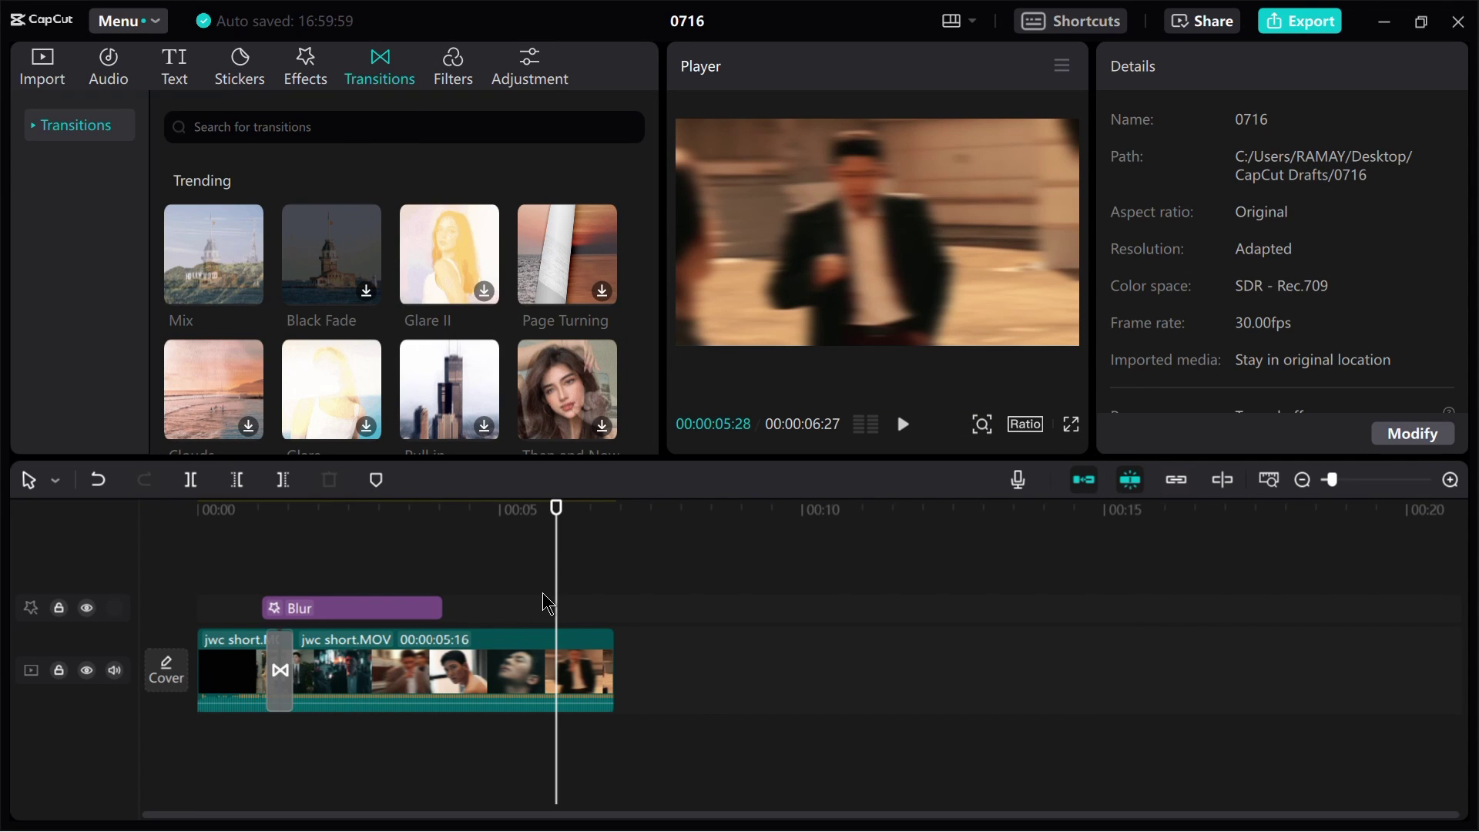